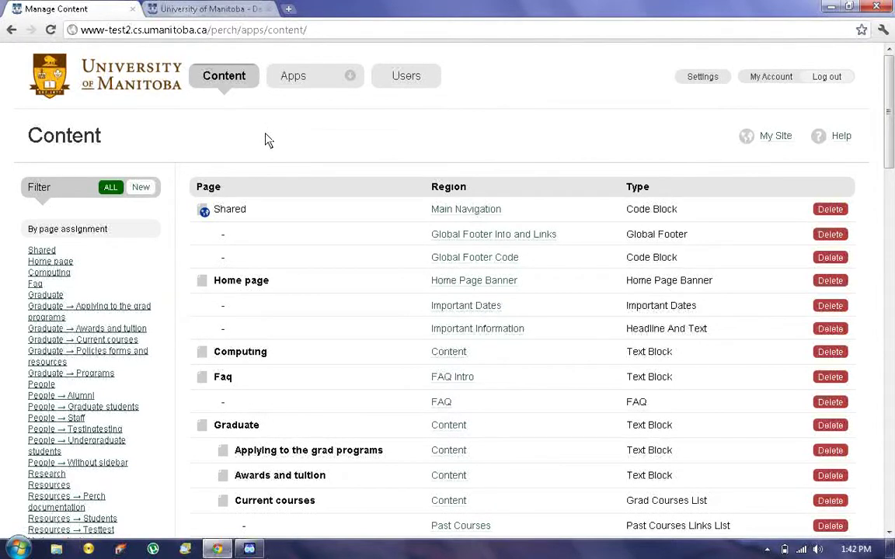
- Switch to the live Computer Science homepage tab and scroll down to its News and Important Dates sections
{"action": "left_click", "coordinate": [208, 10]}
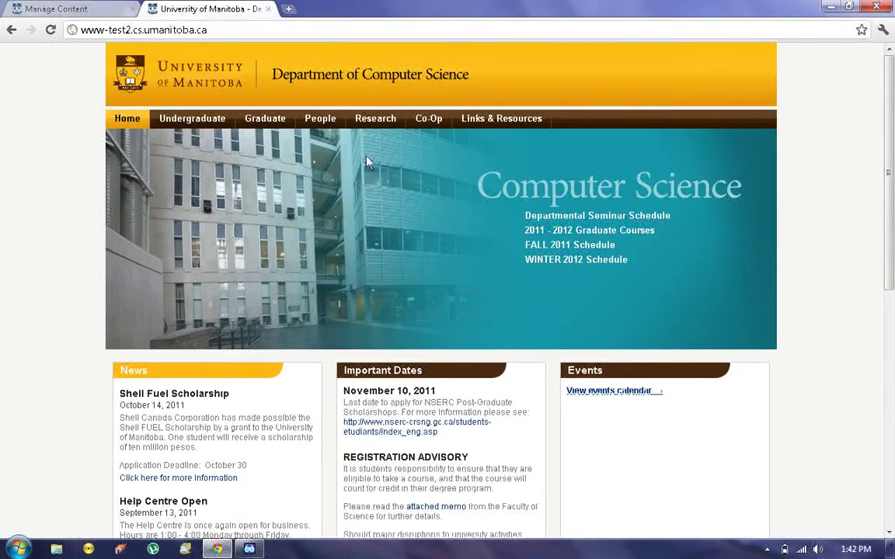
{"action": "scroll", "coordinate": [369, 162], "scroll_direction": "down", "scroll_amount": 3}
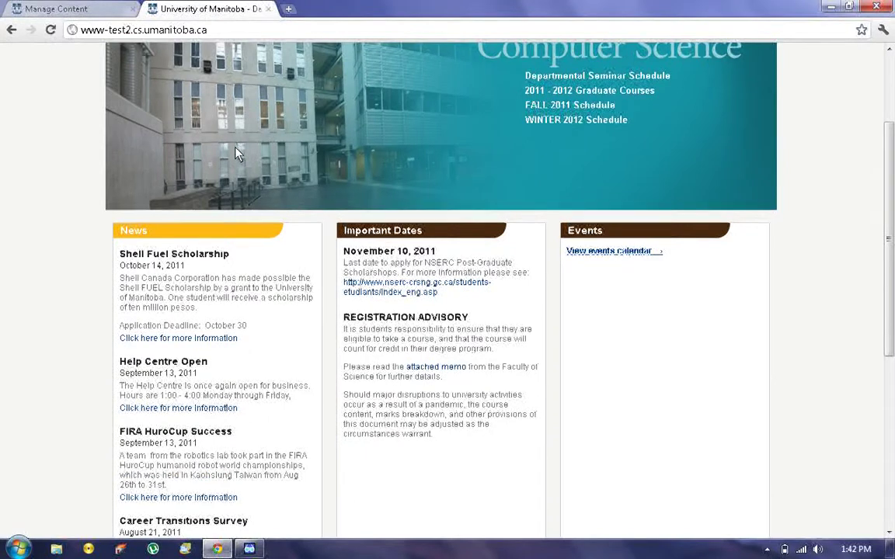
{"action": "scroll", "coordinate": [357, 117], "scroll_direction": "down", "scroll_amount": 1}
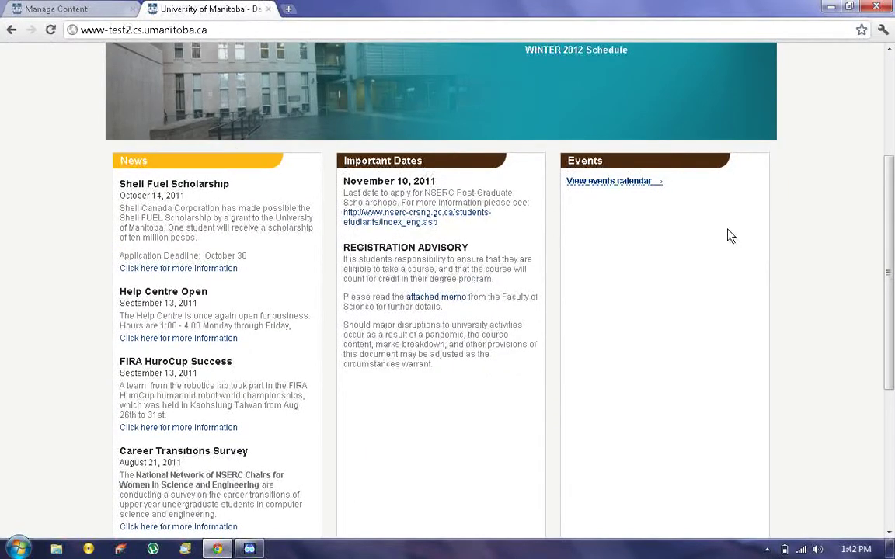
- Start a new news post titled 'Hello World!' from Perch's News posts list
{"action": "left_click", "coordinate": [49, 14]}
{"action": "mouse_move", "coordinate": [296, 78]}
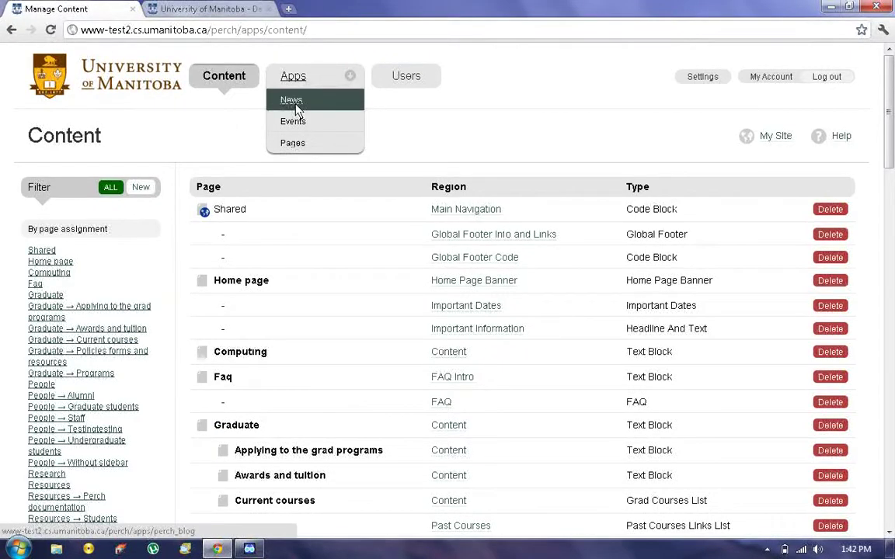
{"action": "left_click", "coordinate": [295, 109]}
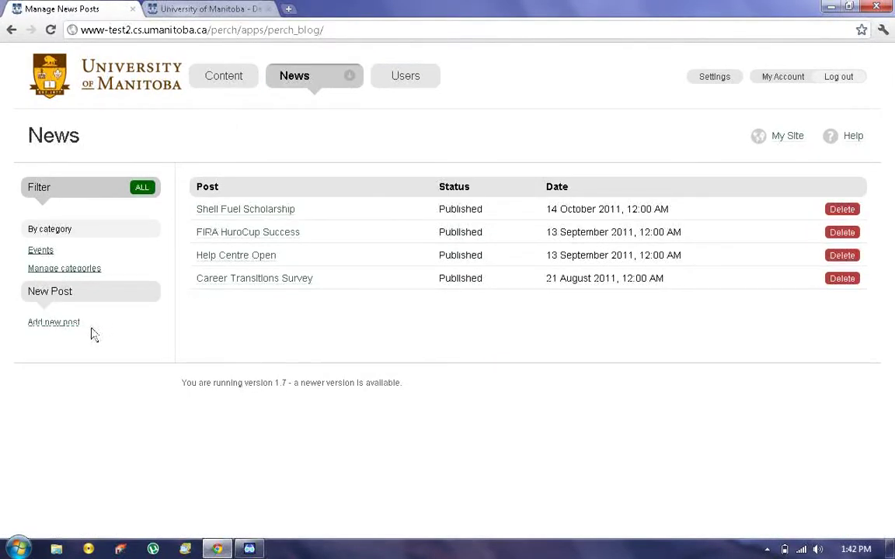
{"action": "left_click", "coordinate": [54, 324]}
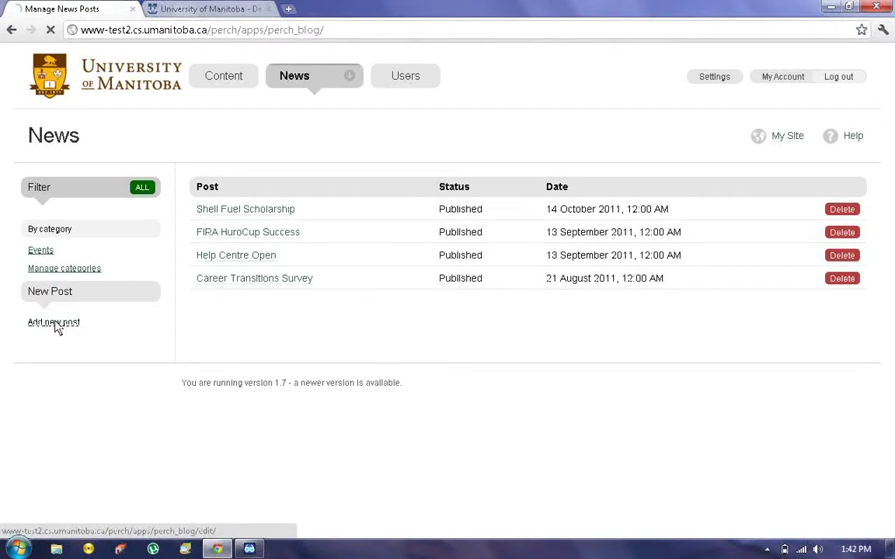
{"action": "left_click", "coordinate": [342, 221]}
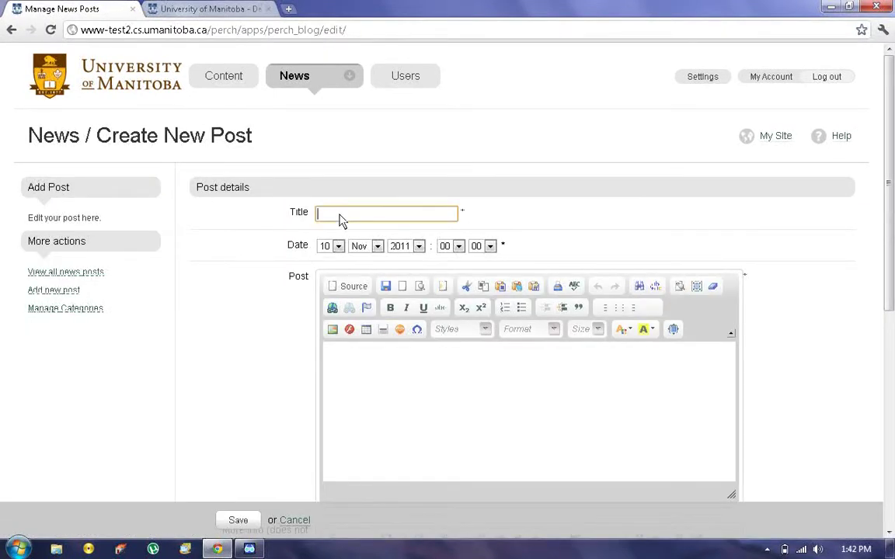
{"action": "type", "text": "H"}
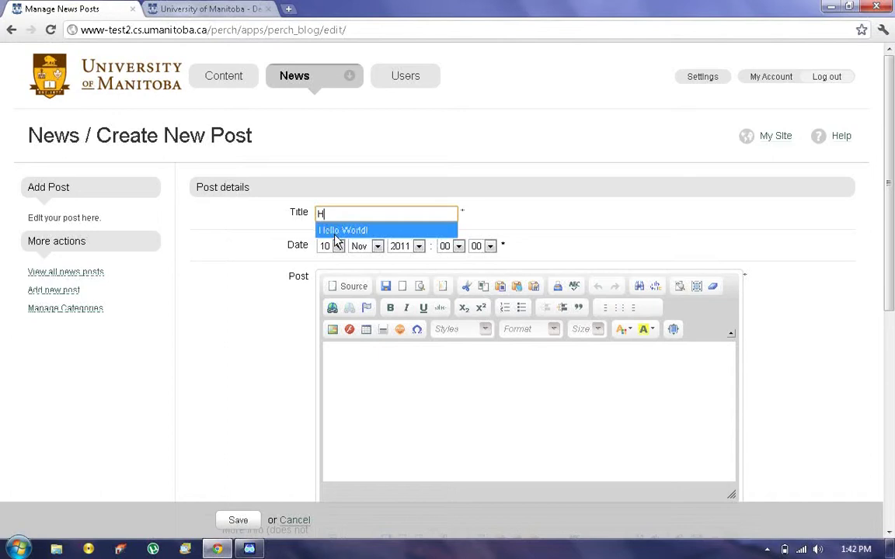
{"action": "left_click", "coordinate": [338, 231]}
- Enter 'Info.' as the post text and 'More Info.' as the More Info text
{"action": "left_click", "coordinate": [422, 401]}
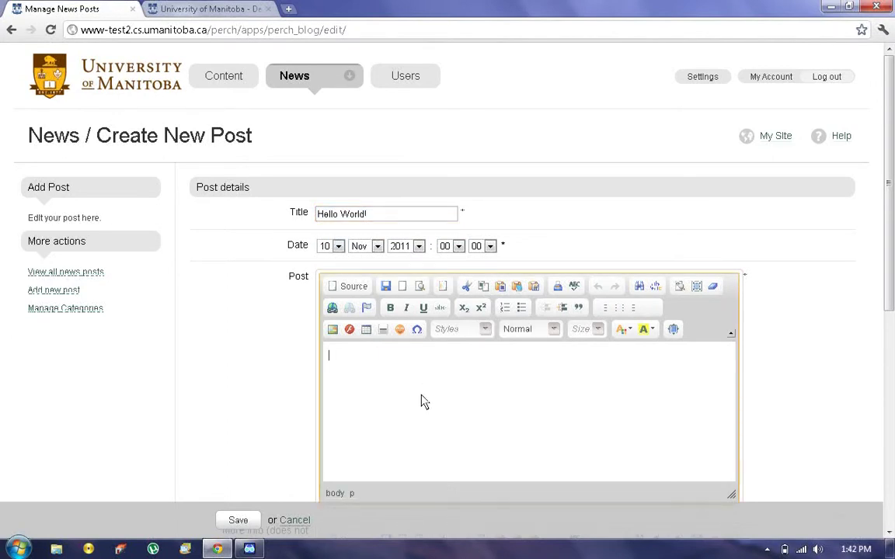
{"action": "type", "text": "Info."}
{"action": "scroll", "coordinate": [505, 355], "scroll_direction": "down", "scroll_amount": 3}
{"action": "left_click", "coordinate": [429, 408]}
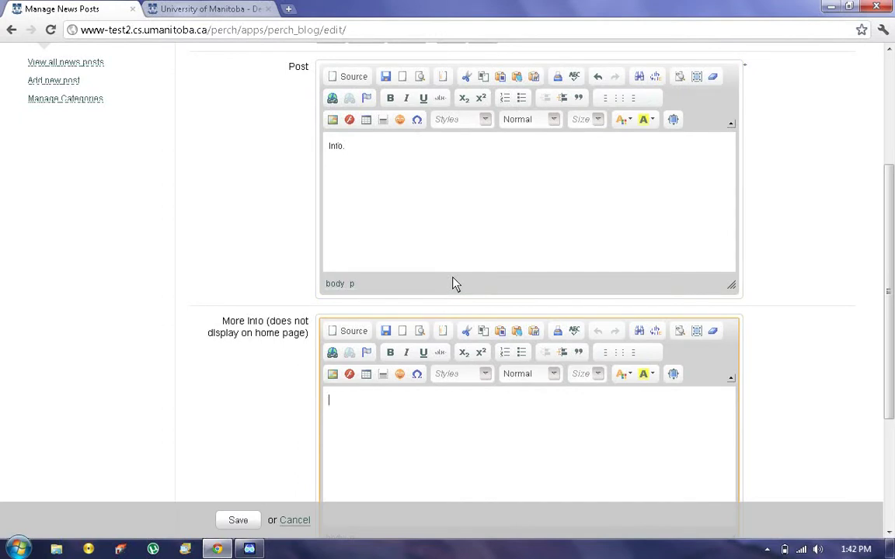
{"action": "type", "text": "More Info."}
{"action": "scroll", "coordinate": [529, 262], "scroll_direction": "down", "scroll_amount": 3}
{"action": "type", "text": "."}
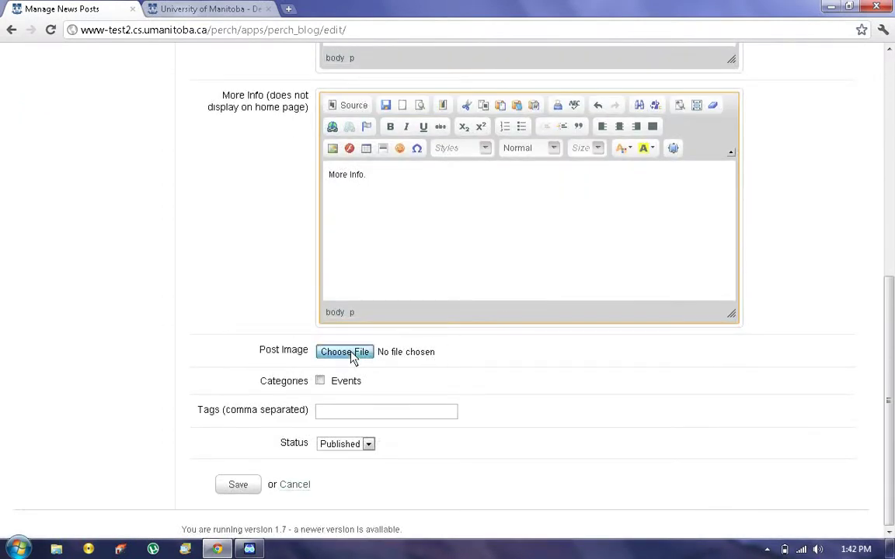
- Attach the university logo image and keep the post status as Published
{"action": "left_click", "coordinate": [346, 352]}
{"action": "double_click", "coordinate": [161, 117]}
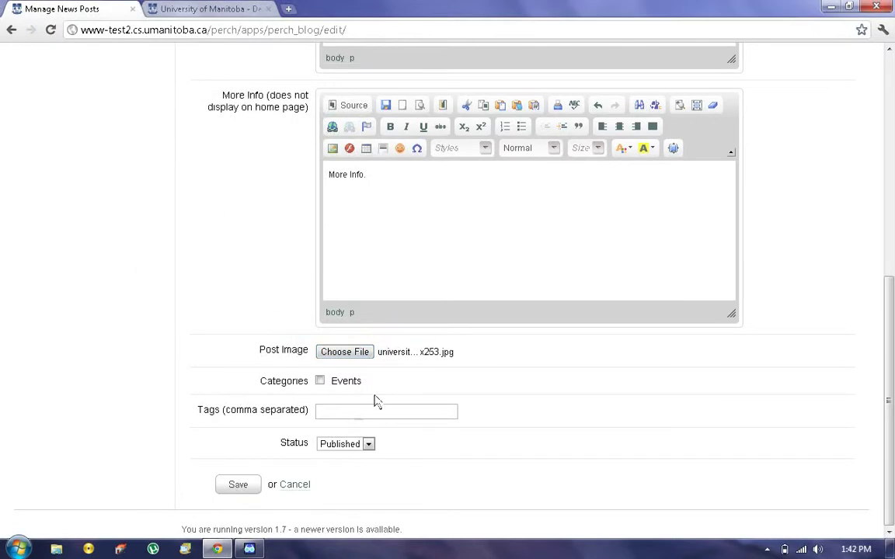
{"action": "left_click", "coordinate": [338, 447]}
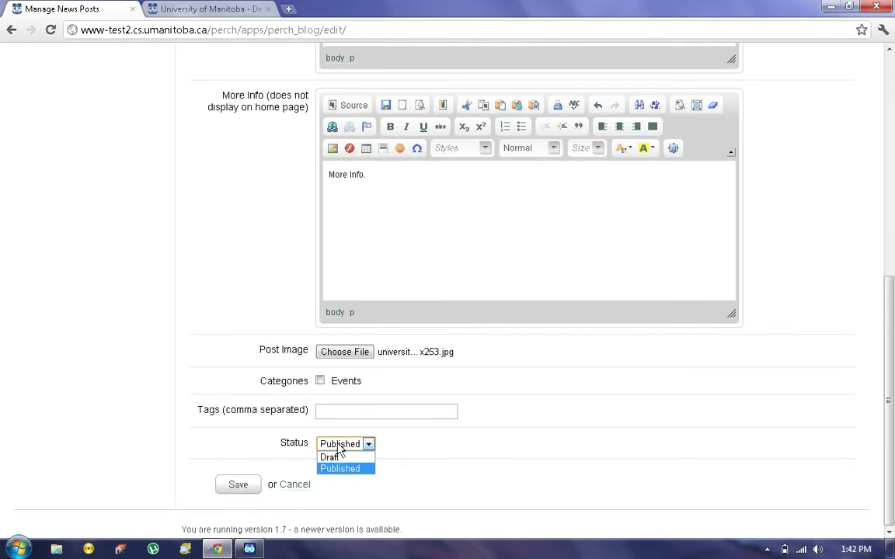
{"action": "left_click", "coordinate": [341, 469]}
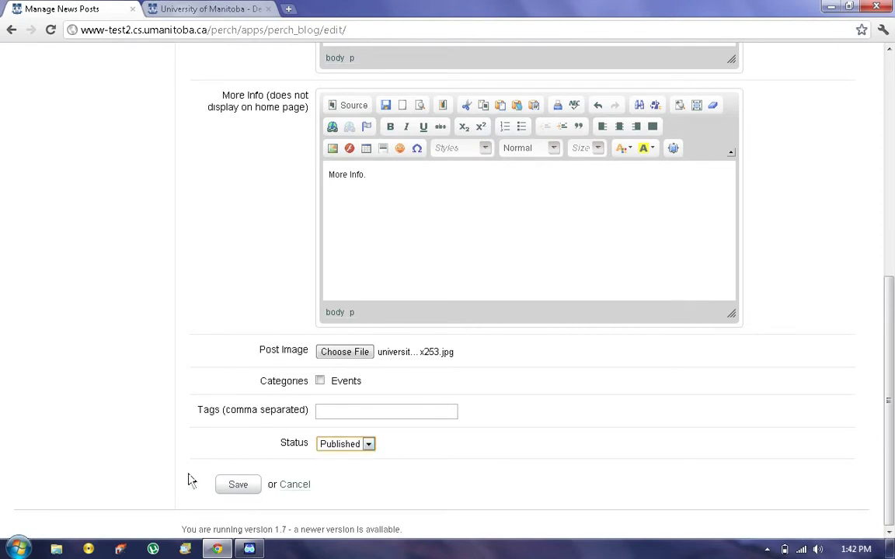
- Save the Hello World! post and reload the homepage to see it top the News column
{"action": "left_click", "coordinate": [239, 489]}
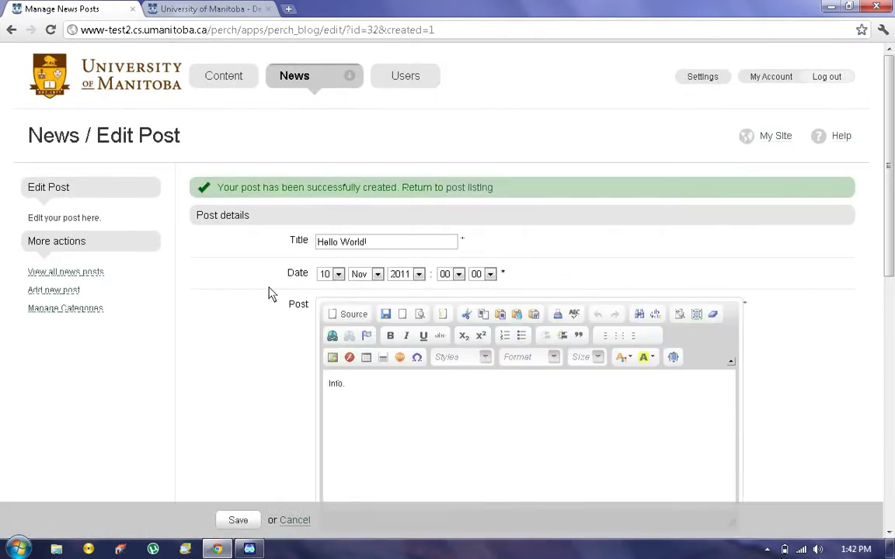
{"action": "left_click", "coordinate": [214, 10]}
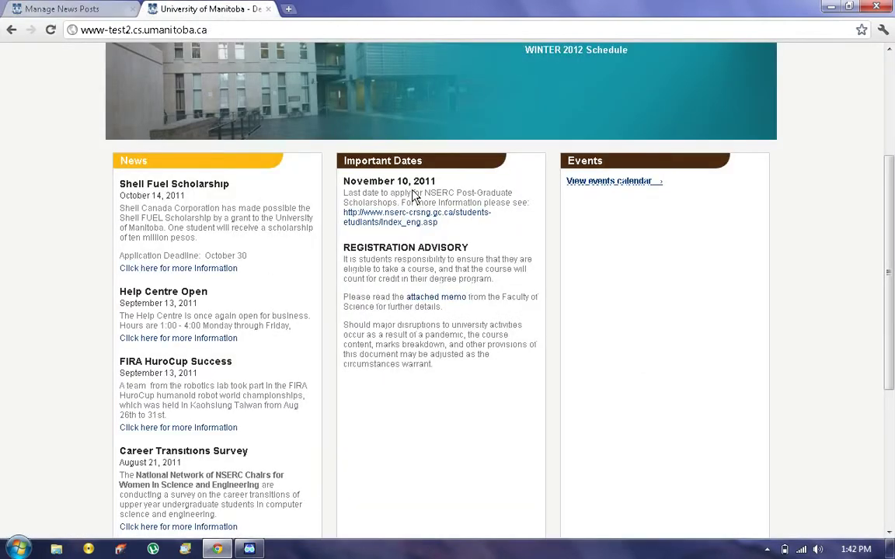
{"action": "key", "text": "F5"}
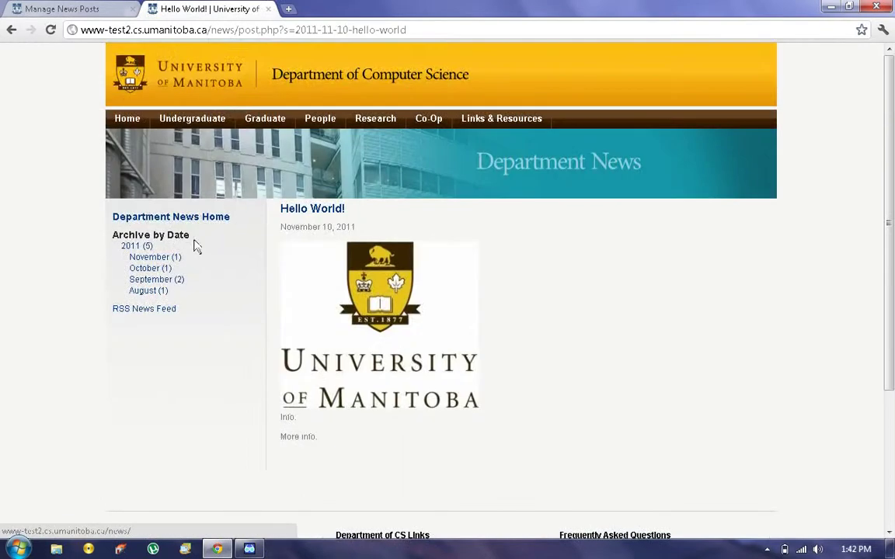
{"action": "scroll", "coordinate": [536, 311], "scroll_direction": "down", "scroll_amount": 1}
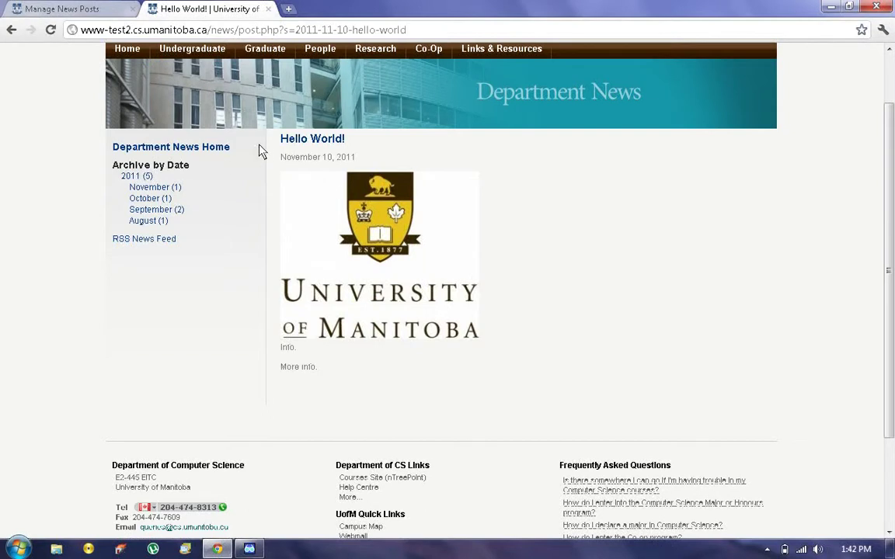
{"action": "left_click_drag", "start_coordinate": [312, 368], "coordinate": [280, 368]}
{"action": "scroll", "coordinate": [459, 168], "scroll_direction": "up", "scroll_amount": 1}
{"action": "left_click", "coordinate": [127, 118]}
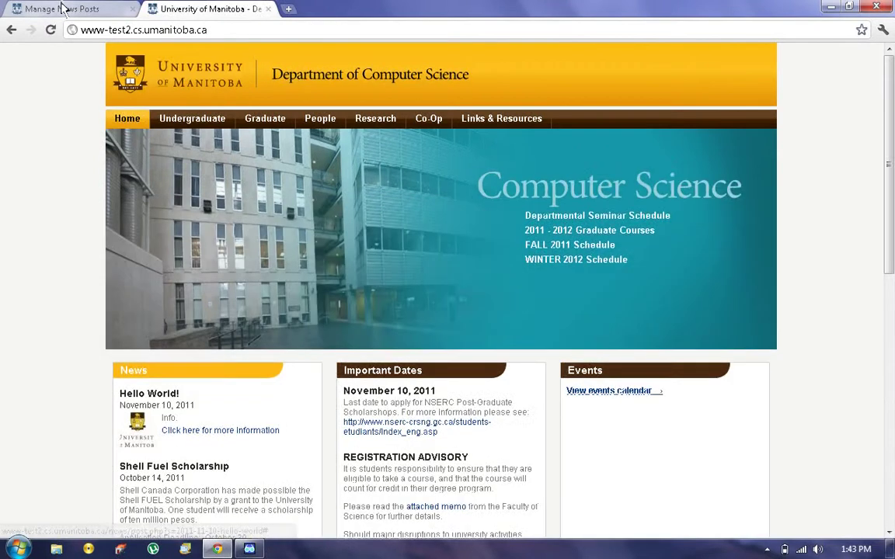
- Review the published Hello World! post in Perch's news posts list
{"action": "left_click", "coordinate": [62, 9]}
{"action": "left_click", "coordinate": [298, 98]}
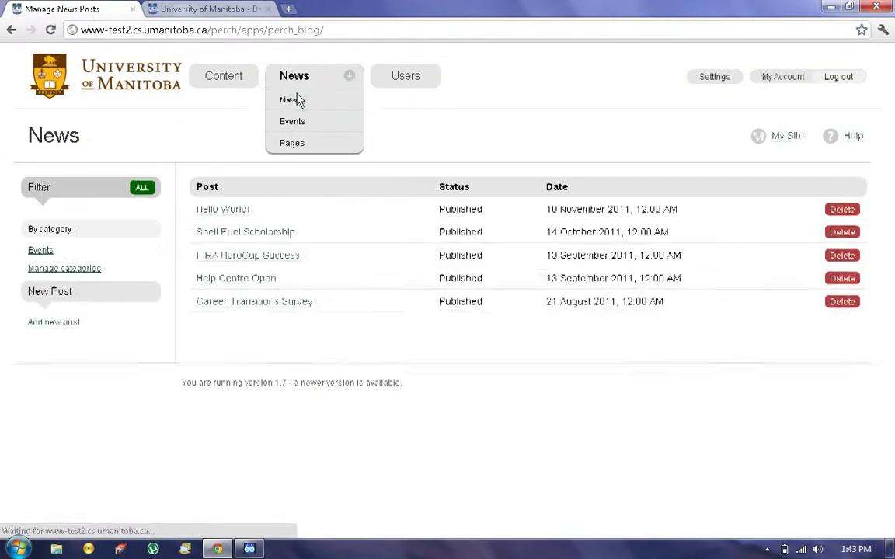
{"action": "left_click_drag", "start_coordinate": [258, 214], "coordinate": [197, 218]}
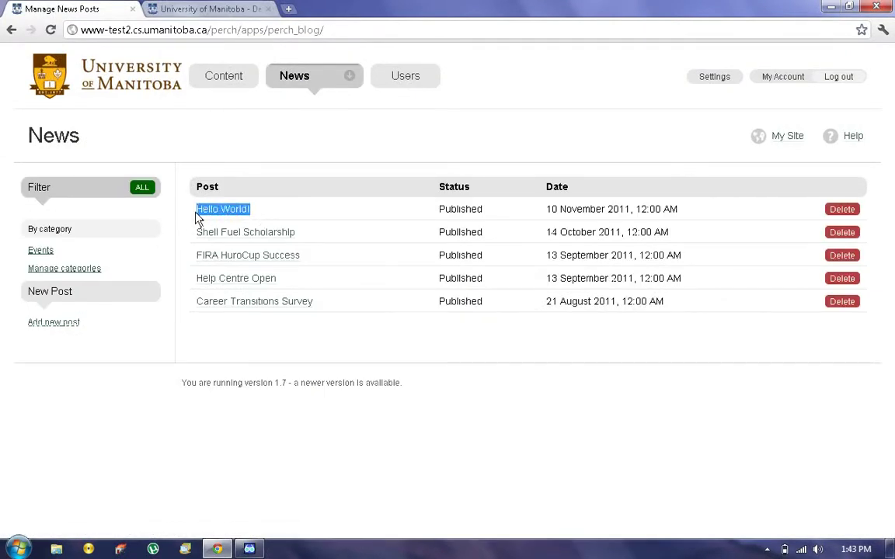
{"action": "left_click", "coordinate": [295, 212]}
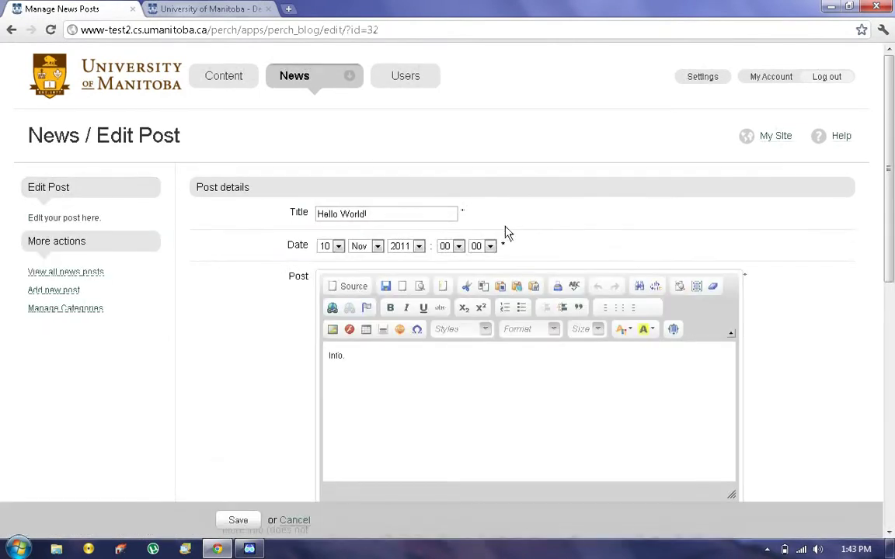
{"action": "scroll", "coordinate": [505, 234], "scroll_direction": "down", "scroll_amount": 6}
{"action": "scroll", "coordinate": [505, 234], "scroll_direction": "up", "scroll_amount": 10}
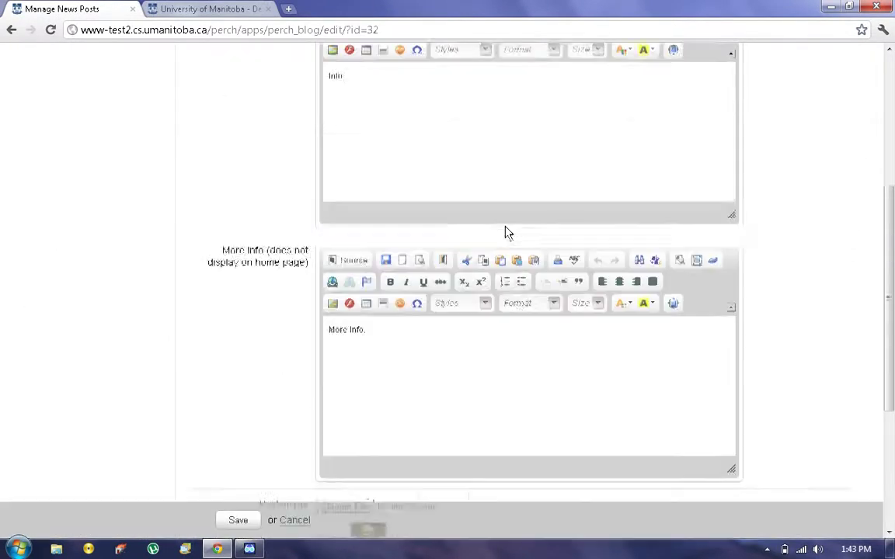
{"action": "left_click", "coordinate": [304, 100]}
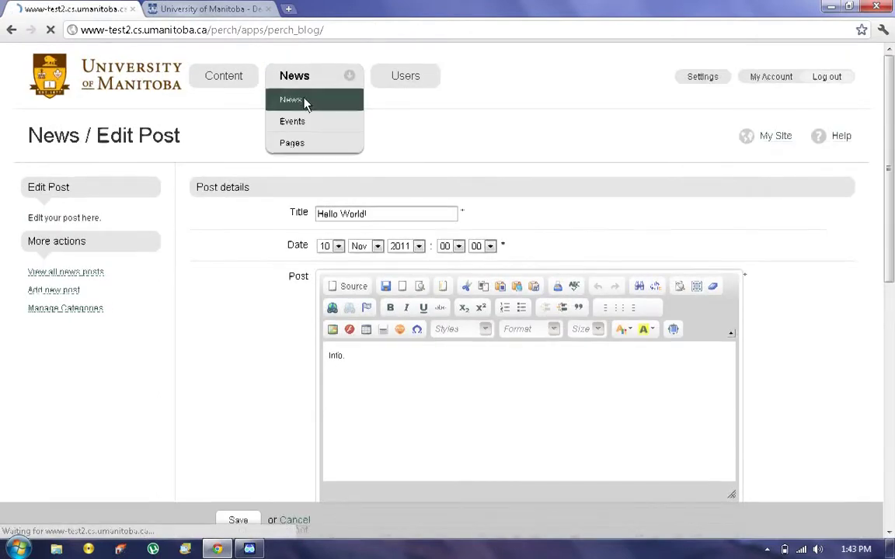
{"action": "double_click", "coordinate": [472, 212]}
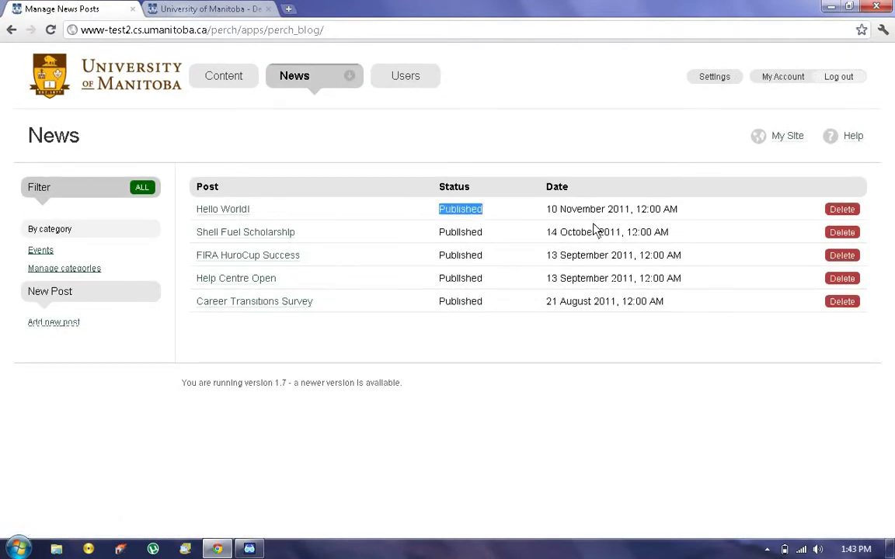
- Delete the Hello World! post and reload the homepage to confirm it is gone
{"action": "left_click", "coordinate": [842, 209]}
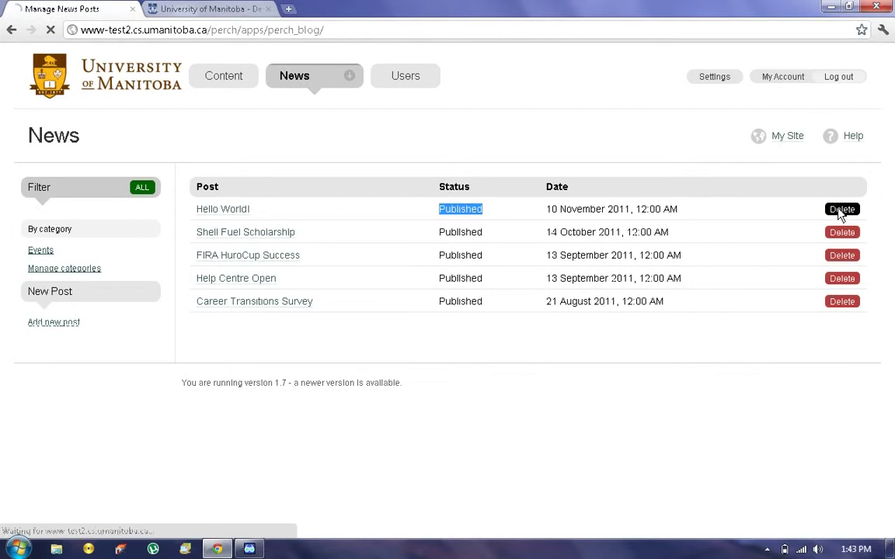
{"action": "left_click", "coordinate": [242, 225]}
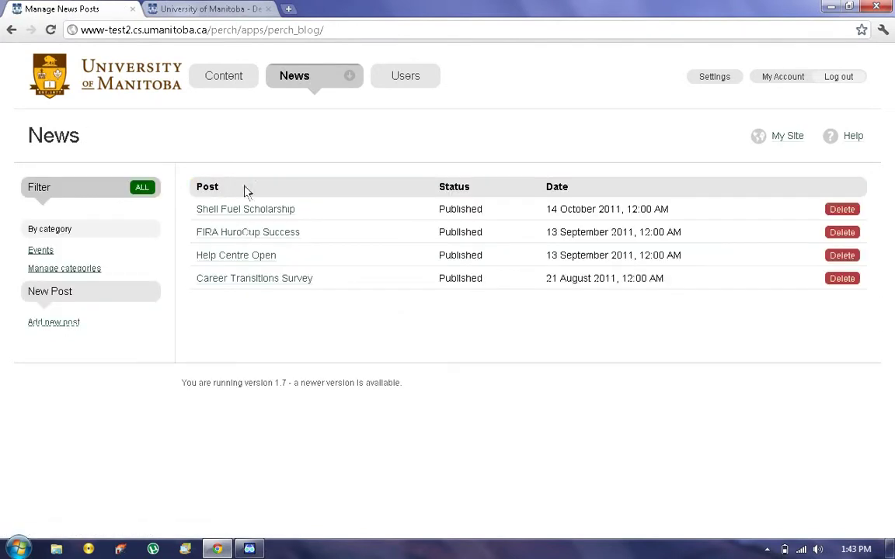
{"action": "left_click", "coordinate": [209, 11]}
{"action": "key", "text": "F5"}
{"action": "scroll", "coordinate": [343, 177], "scroll_direction": "down", "scroll_amount": 3}
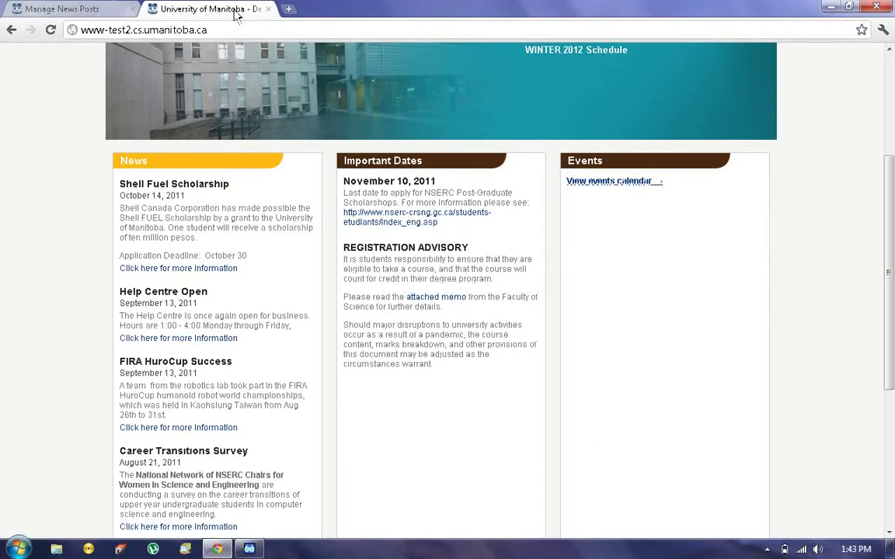
- Start a new event in Perch Events named 'Event'
{"action": "left_click", "coordinate": [65, 16]}
{"action": "mouse_move", "coordinate": [325, 82]}
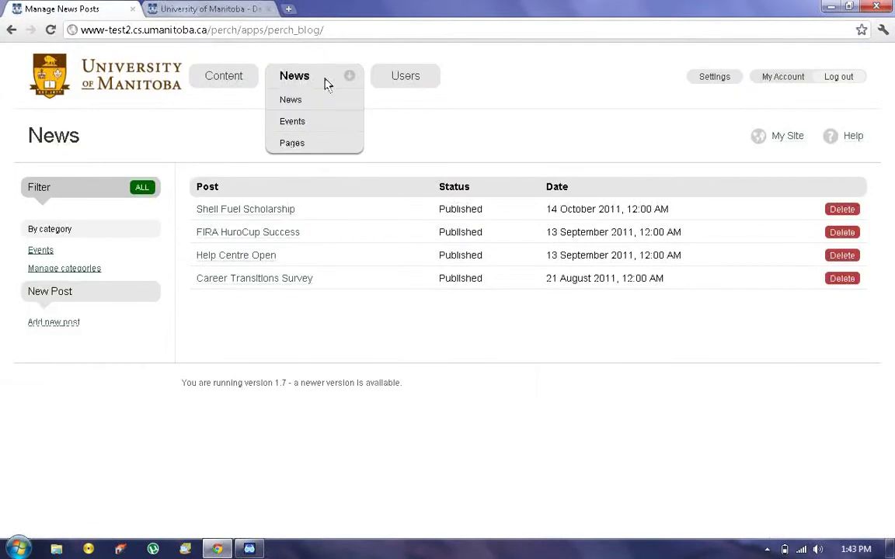
{"action": "left_click", "coordinate": [293, 124]}
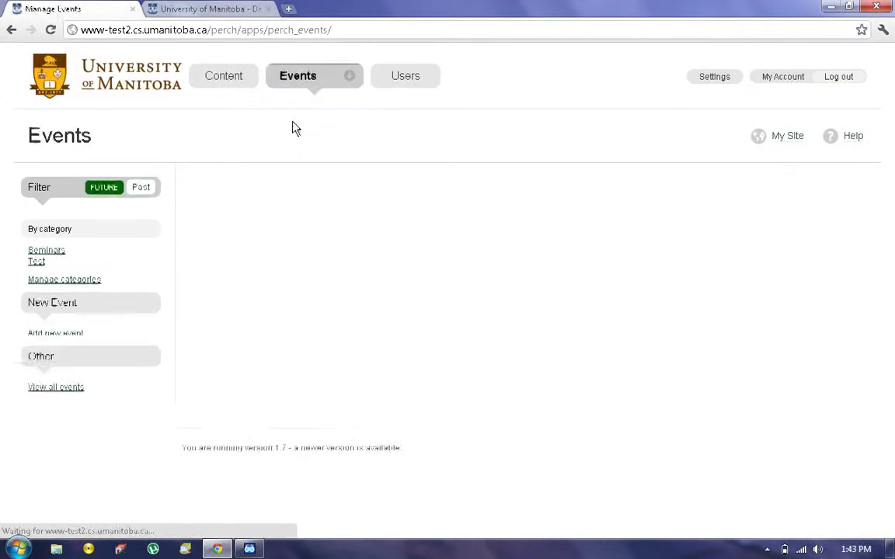
{"action": "left_click", "coordinate": [55, 339]}
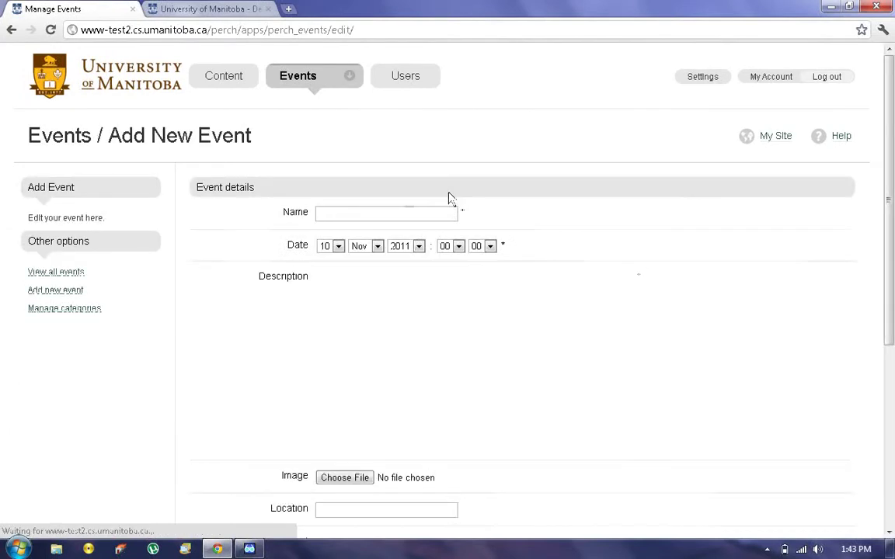
{"action": "left_click", "coordinate": [348, 221]}
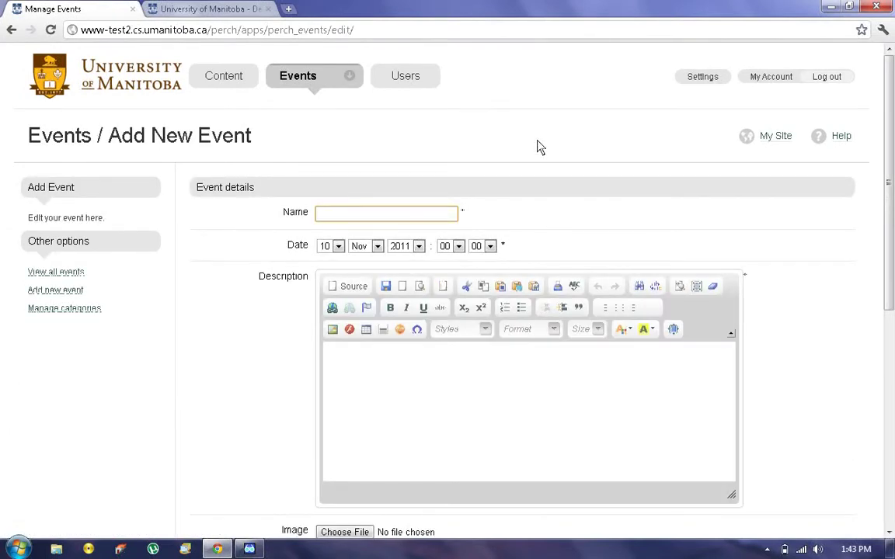
{"action": "type", "text": "Ev"}
{"action": "left_click", "coordinate": [322, 233]}
- Give the event the description 'Info' and the university logo image
{"action": "left_click", "coordinate": [418, 364]}
{"action": "type", "text": "Inf"}
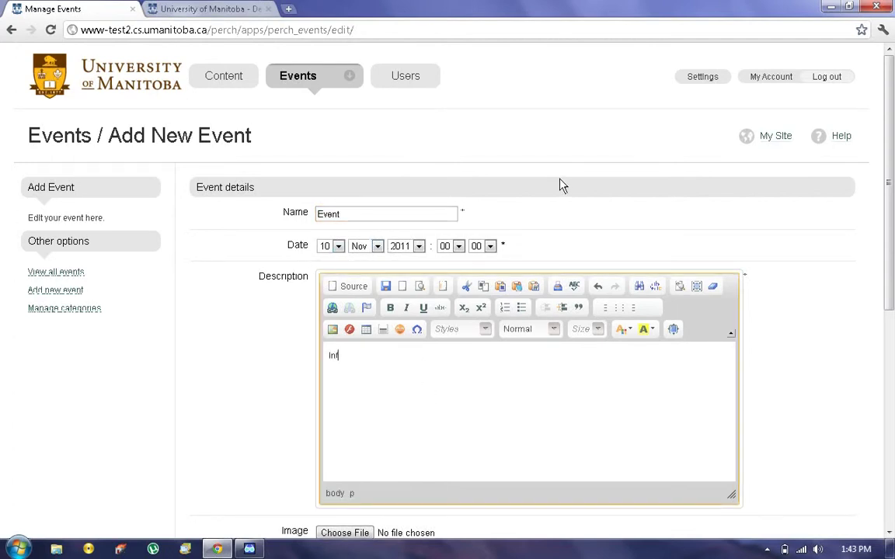
{"action": "type", "text": "o"}
{"action": "scroll", "coordinate": [501, 318], "scroll_direction": "down", "scroll_amount": 3}
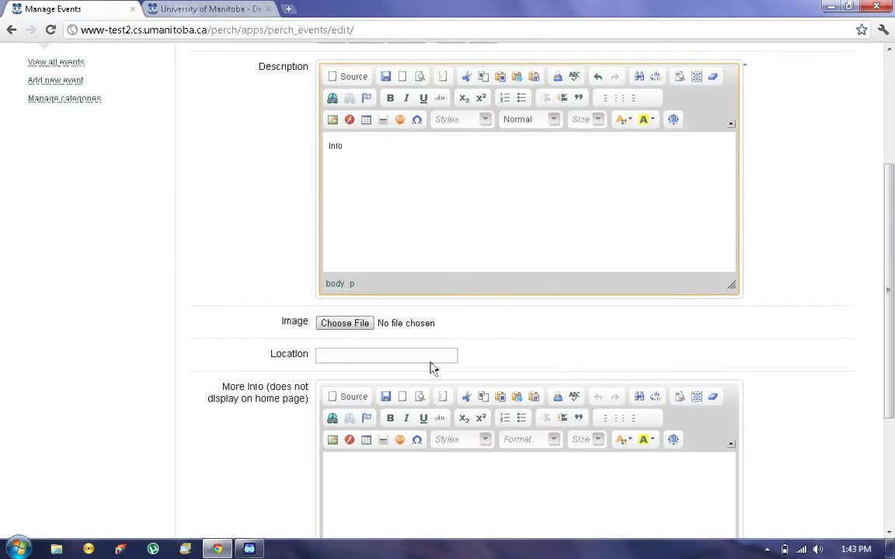
{"action": "left_click", "coordinate": [360, 330]}
{"action": "left_click", "coordinate": [165, 128]}
{"action": "left_click", "coordinate": [165, 128]}
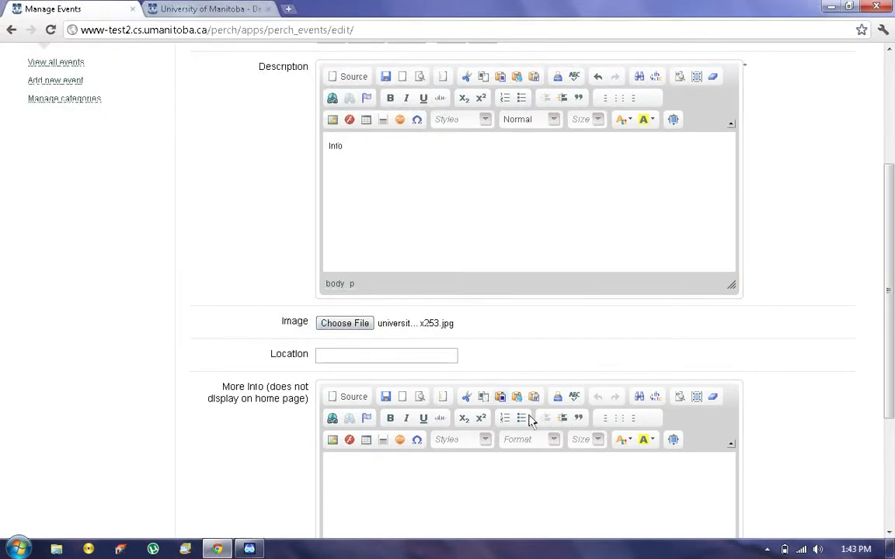
- Set location EITC, add More Info text, tick the Test category and save the event
{"action": "left_click", "coordinate": [358, 356]}
{"action": "type", "text": "EITC"}
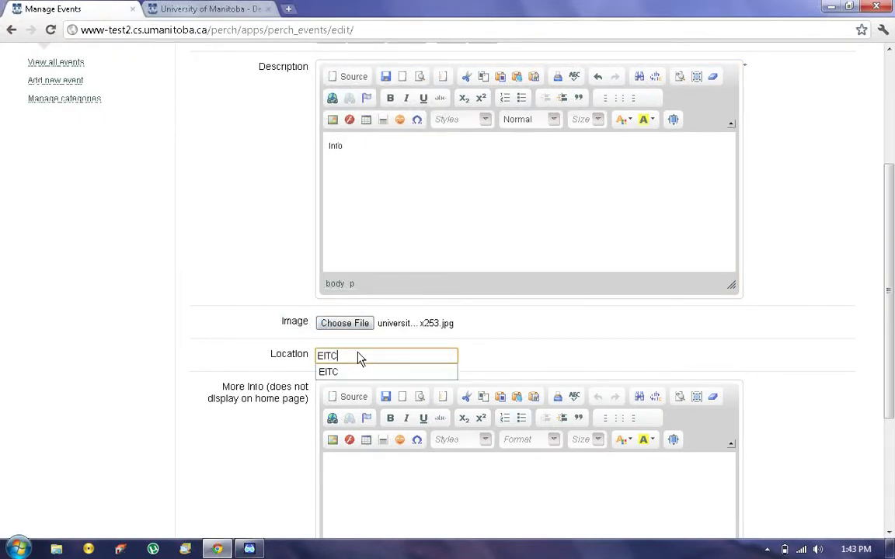
{"action": "left_click", "coordinate": [386, 497]}
{"action": "scroll", "coordinate": [466, 350], "scroll_direction": "down", "scroll_amount": 2}
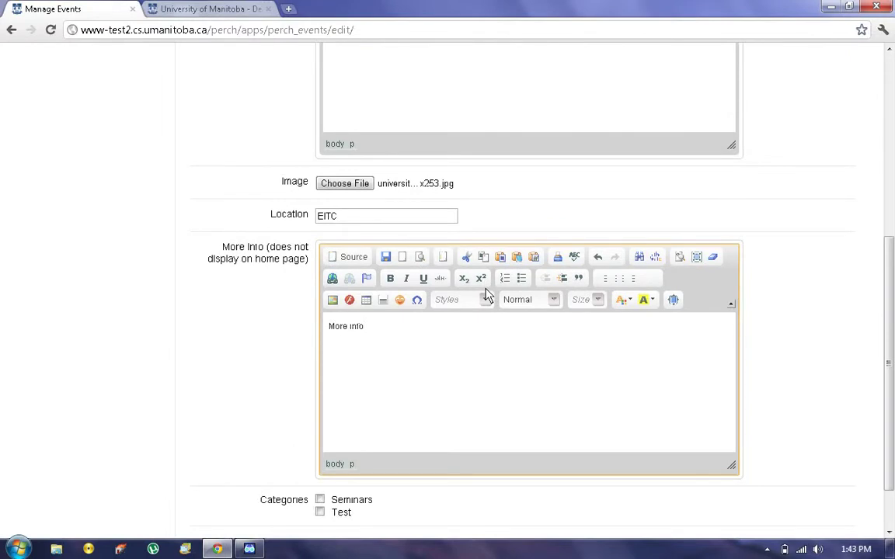
{"action": "scroll", "coordinate": [485, 296], "scroll_direction": "down", "scroll_amount": 1}
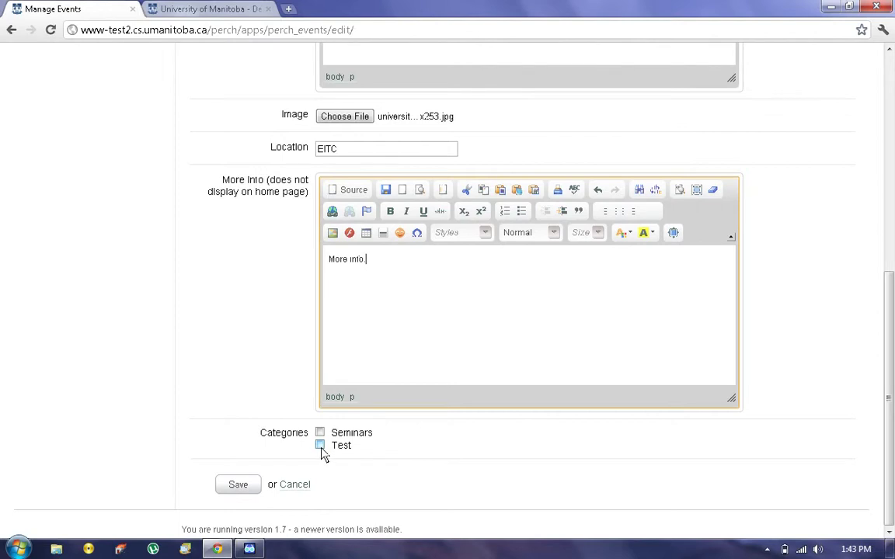
{"action": "left_click", "coordinate": [320, 447]}
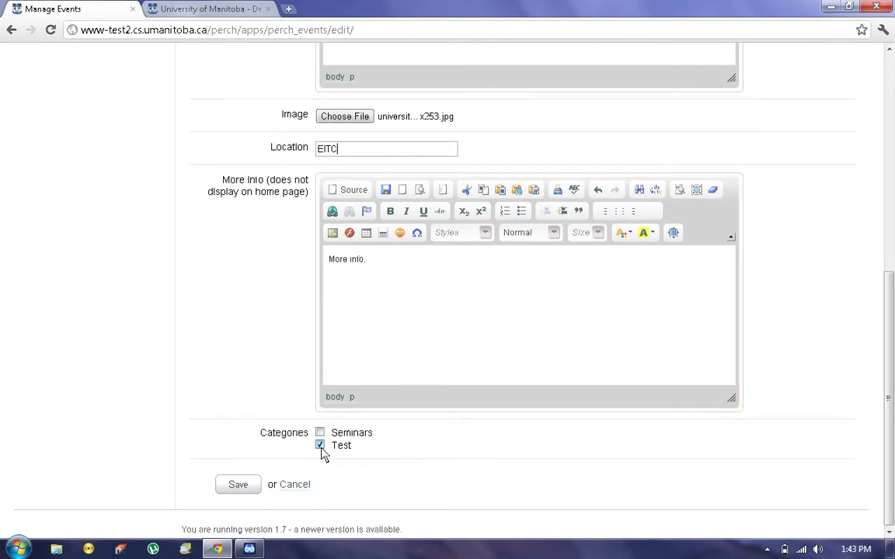
{"action": "left_click", "coordinate": [243, 487]}
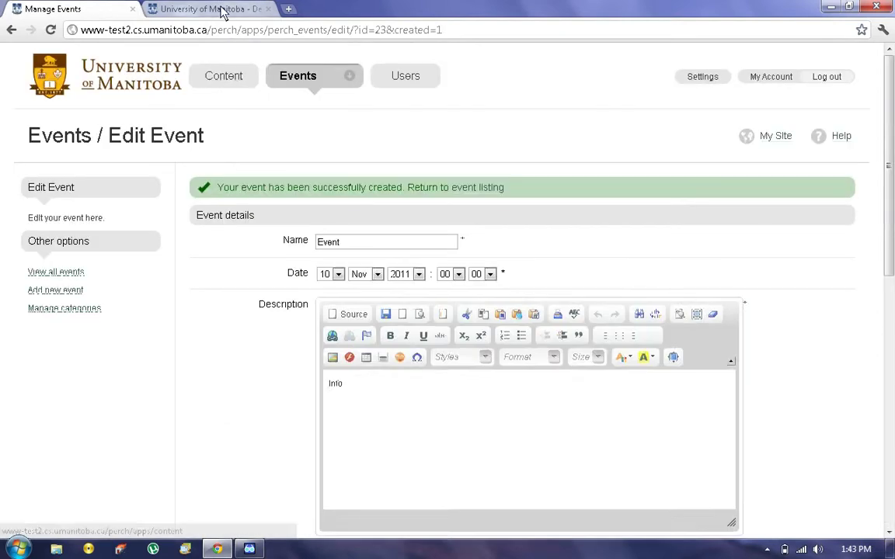
- Reload the homepage and open the new November 10, 2011 event's detail page
{"action": "left_click", "coordinate": [224, 10]}
{"action": "key", "text": "F5"}
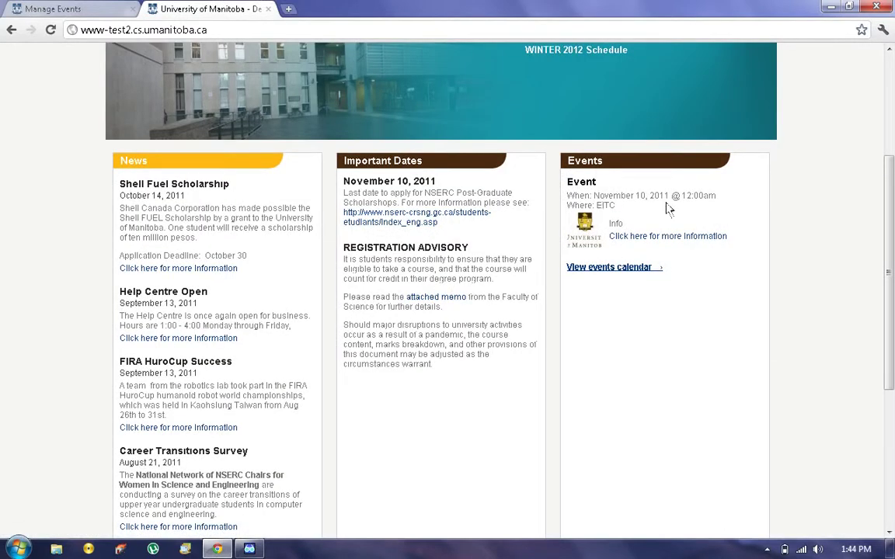
{"action": "left_click", "coordinate": [625, 238]}
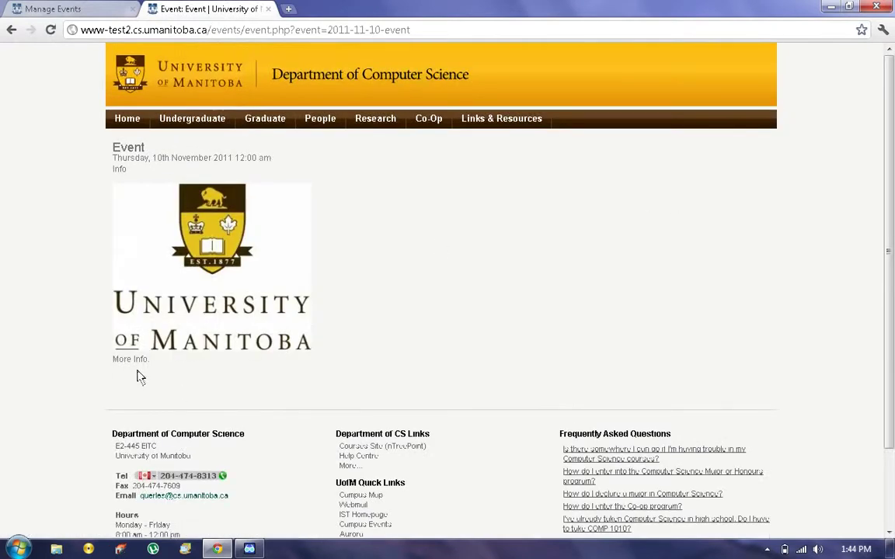
{"action": "left_click_drag", "start_coordinate": [151, 362], "coordinate": [113, 361]}
- Return to Perch's events list and review the Event entry
{"action": "left_click", "coordinate": [106, 12]}
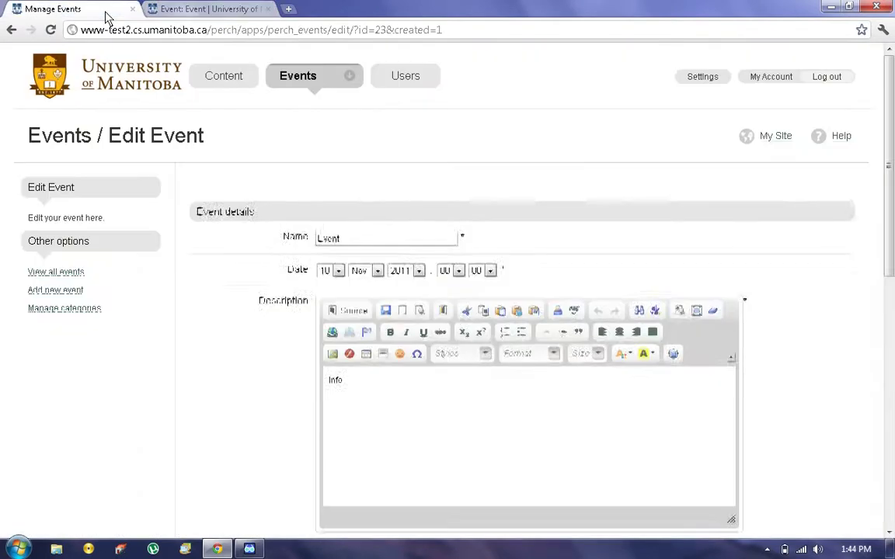
{"action": "mouse_move", "coordinate": [293, 78]}
{"action": "left_click", "coordinate": [293, 123]}
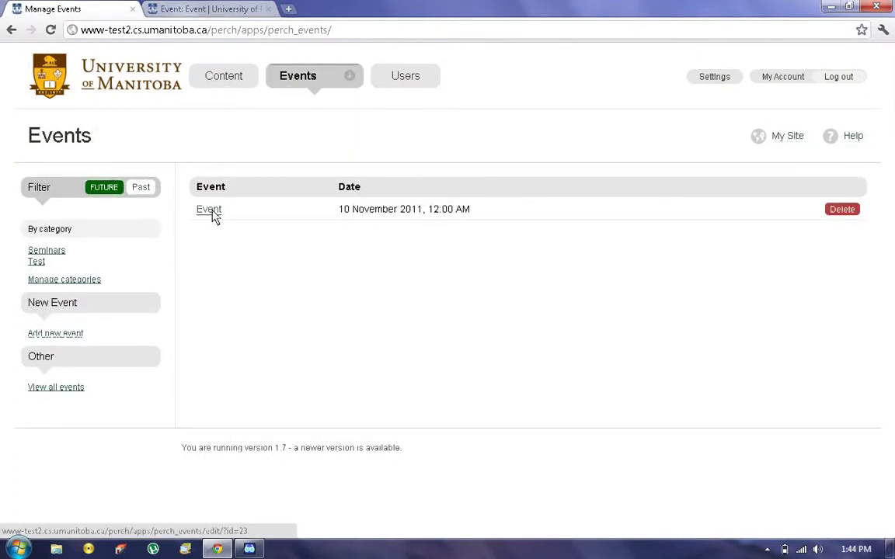
{"action": "left_click", "coordinate": [210, 210]}
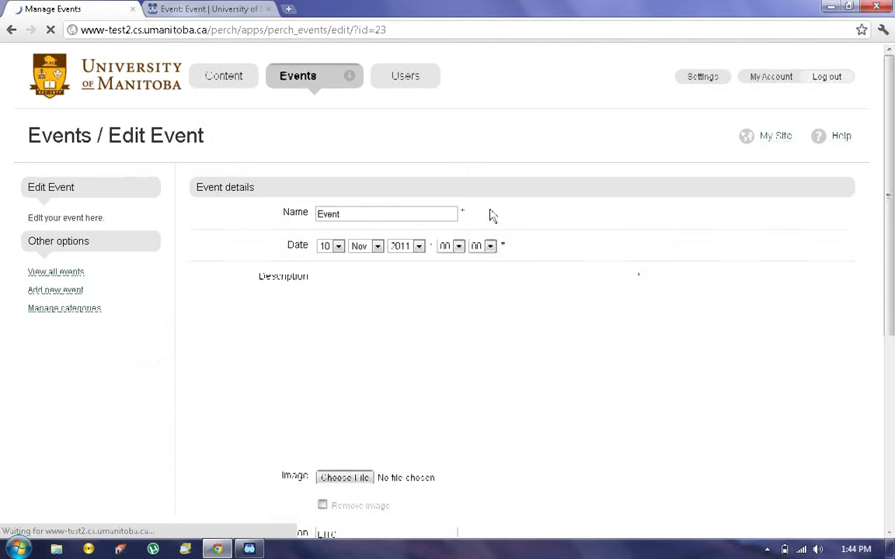
{"action": "scroll", "coordinate": [490, 215], "scroll_direction": "down", "scroll_amount": 4}
{"action": "scroll", "coordinate": [490, 214], "scroll_direction": "up", "scroll_amount": 5}
{"action": "mouse_move", "coordinate": [298, 78]}
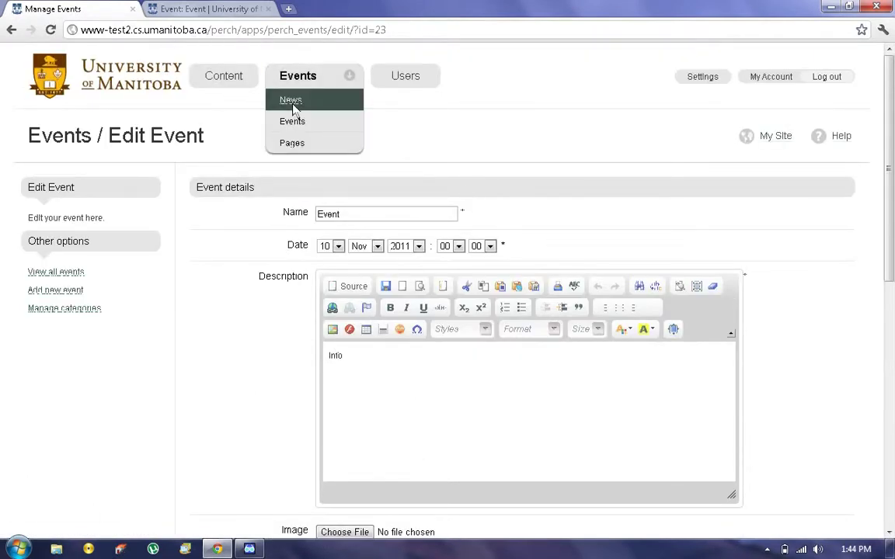
{"action": "left_click", "coordinate": [293, 124]}
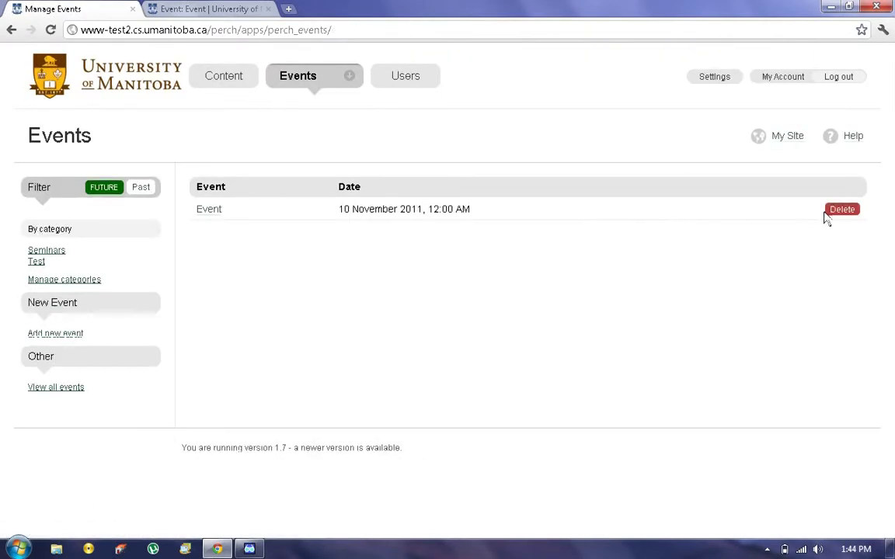
- Delete the test Event and check the homepage Events column no longer lists it
{"action": "left_click", "coordinate": [827, 208]}
{"action": "left_click", "coordinate": [242, 234]}
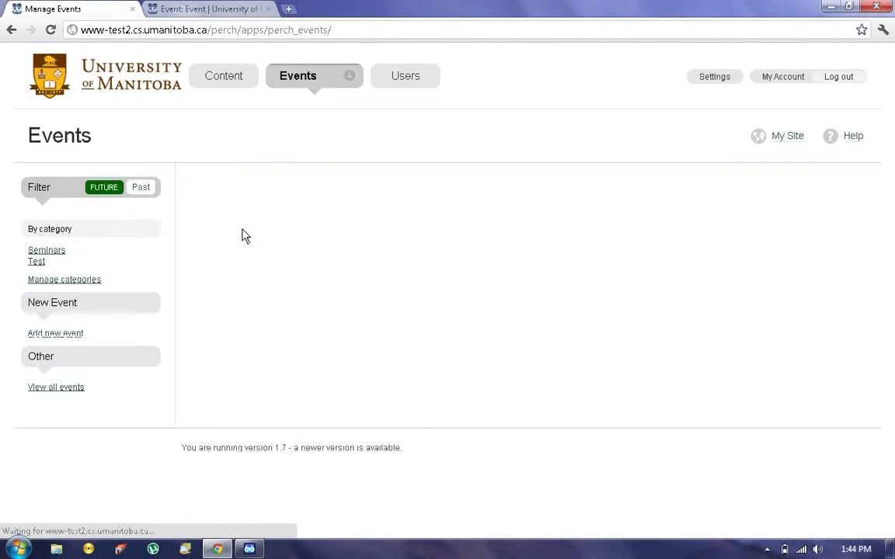
{"action": "left_click", "coordinate": [218, 10]}
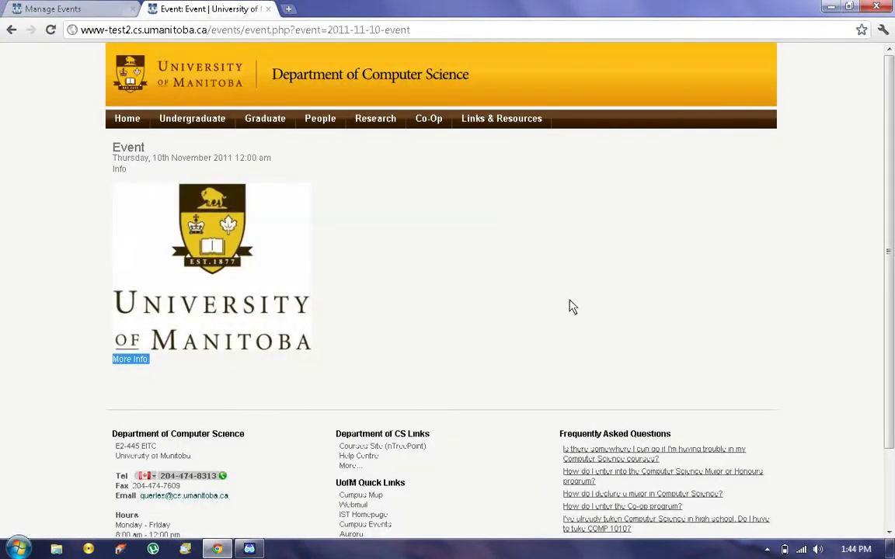
{"action": "left_click", "coordinate": [124, 119]}
{"action": "scroll", "coordinate": [614, 224], "scroll_direction": "down", "scroll_amount": 3}
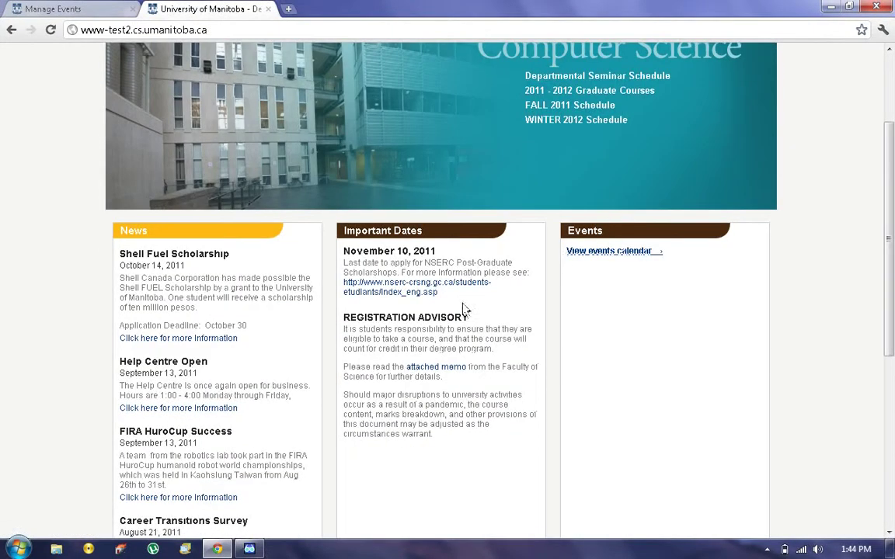
- Filter Perch Content by Important Dates and open the Home page's Important Dates region
{"action": "left_click", "coordinate": [67, 8]}
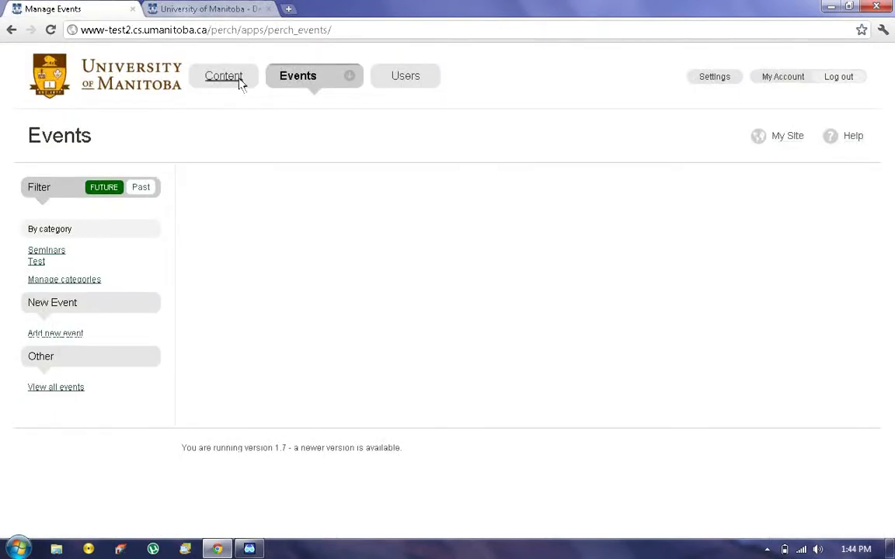
{"action": "mouse_move", "coordinate": [283, 87]}
{"action": "left_click", "coordinate": [224, 77]}
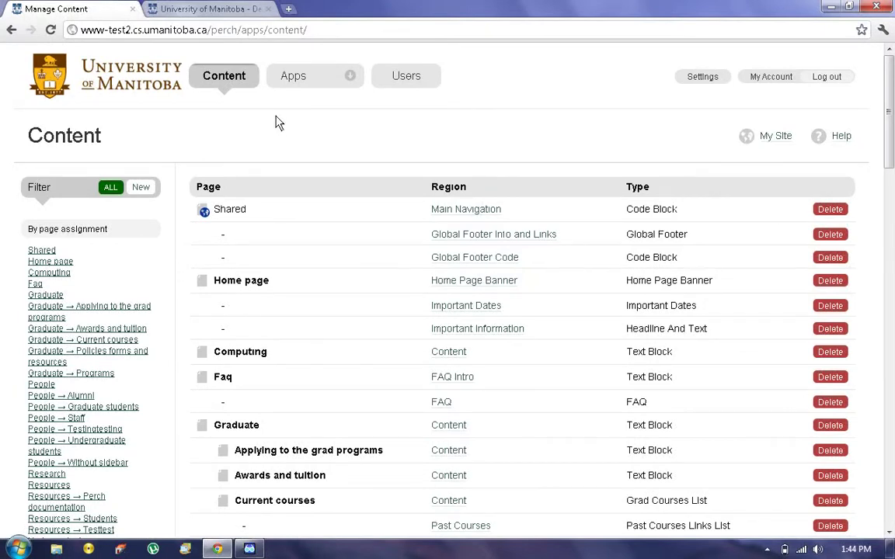
{"action": "scroll", "coordinate": [268, 124], "scroll_direction": "down", "scroll_amount": 8}
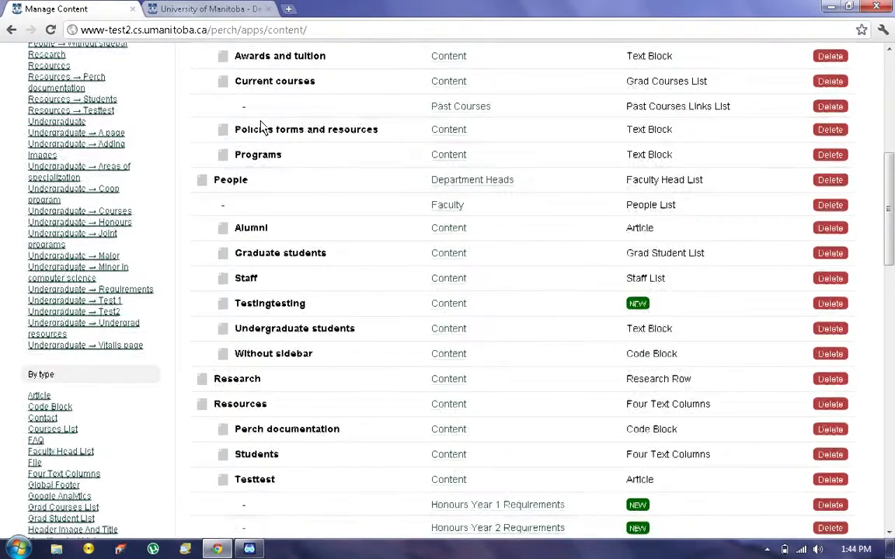
{"action": "left_click_drag", "start_coordinate": [62, 161], "coordinate": [28, 165]}
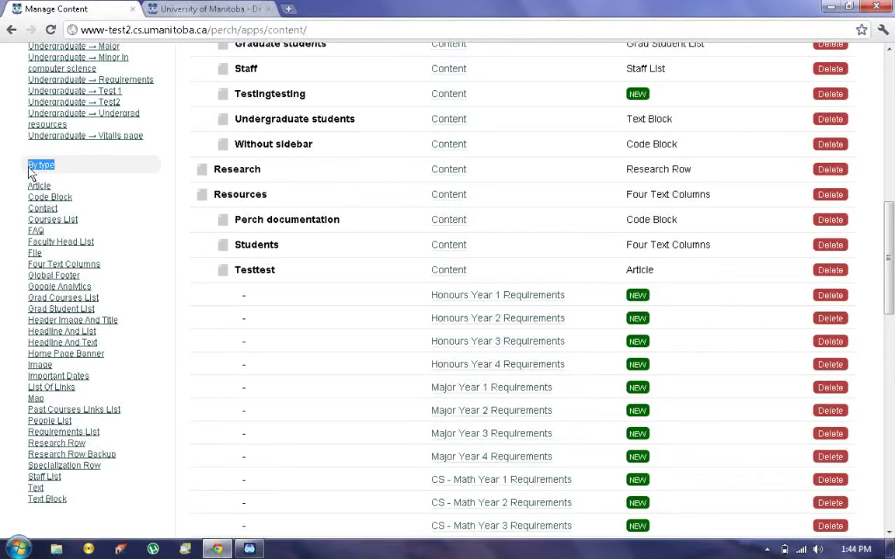
{"action": "left_click", "coordinate": [61, 376]}
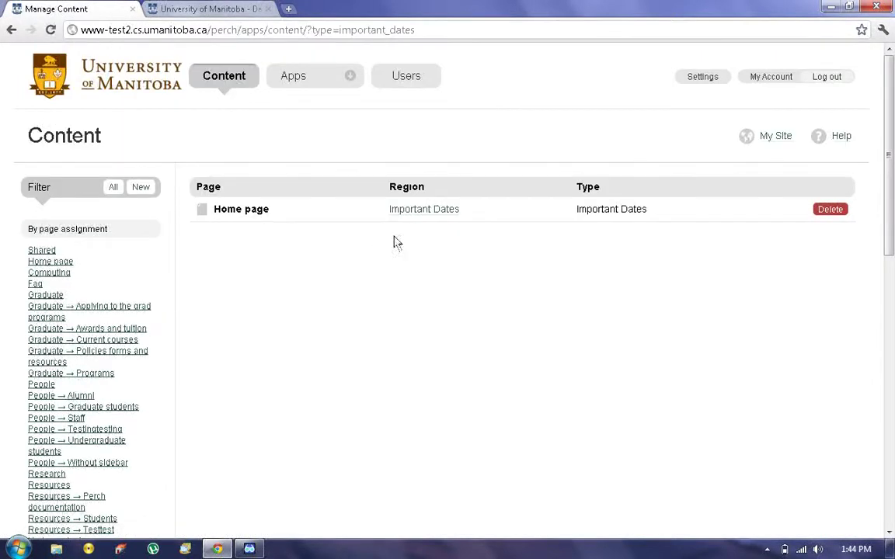
{"action": "left_click", "coordinate": [424, 212]}
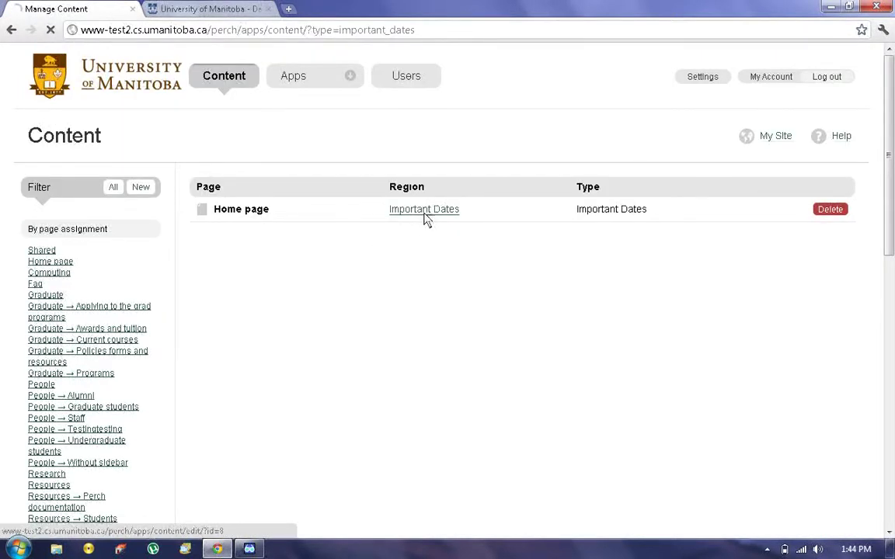
{"action": "scroll", "coordinate": [518, 181], "scroll_direction": "down", "scroll_amount": 1}
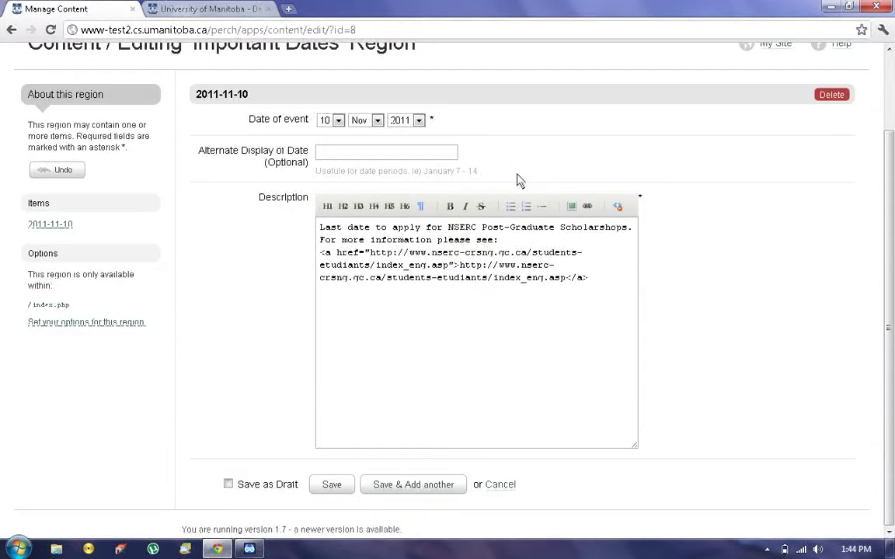
- Check the homepage's Important Dates, then Save & Add another item to the region
{"action": "left_click", "coordinate": [205, 9]}
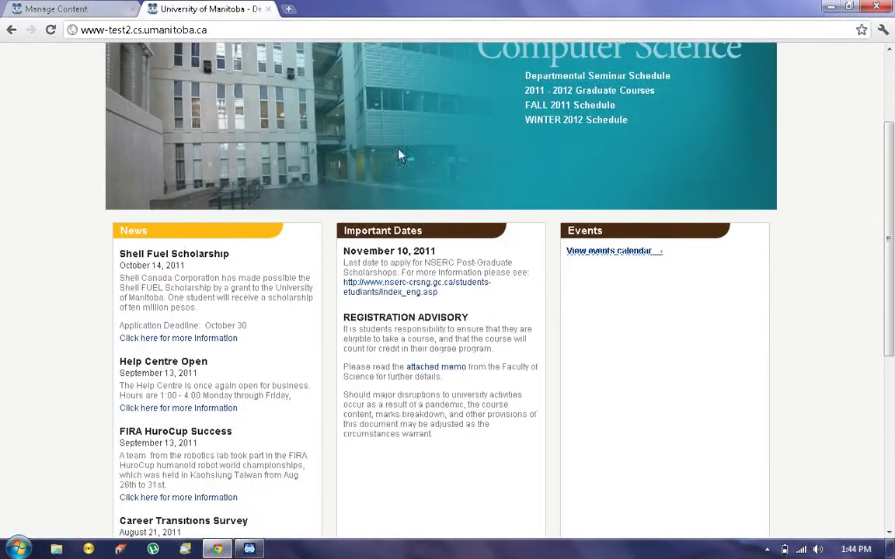
{"action": "left_click", "coordinate": [68, 12]}
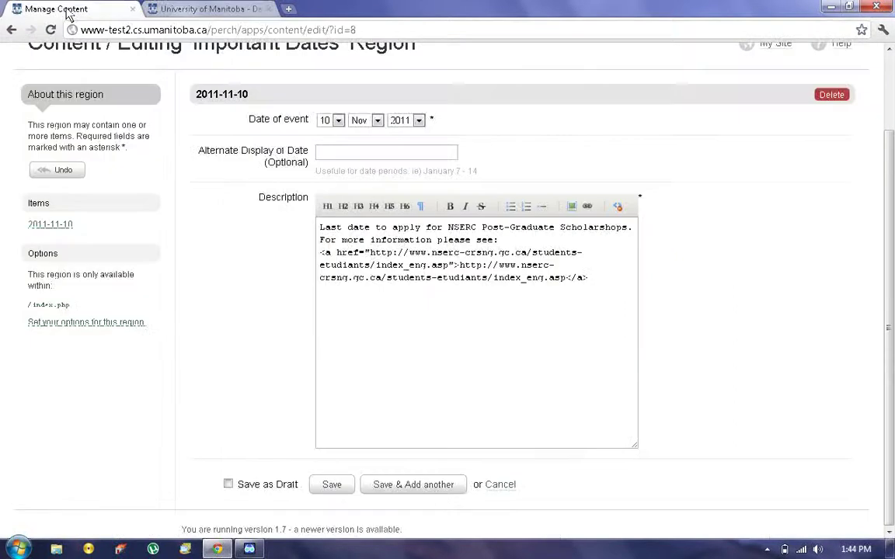
{"action": "left_click", "coordinate": [427, 488]}
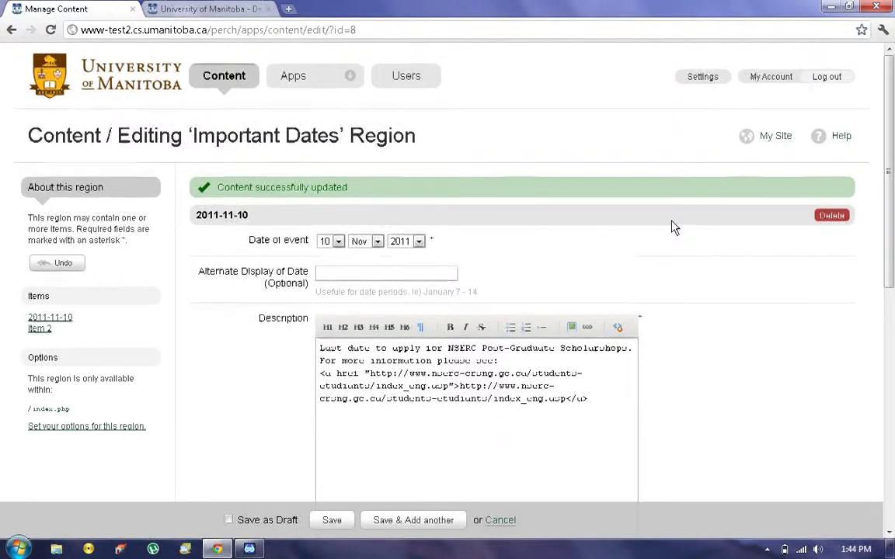
{"action": "scroll", "coordinate": [673, 226], "scroll_direction": "down", "scroll_amount": 5}
{"action": "scroll", "coordinate": [673, 226], "scroll_direction": "down", "scroll_amount": 2}
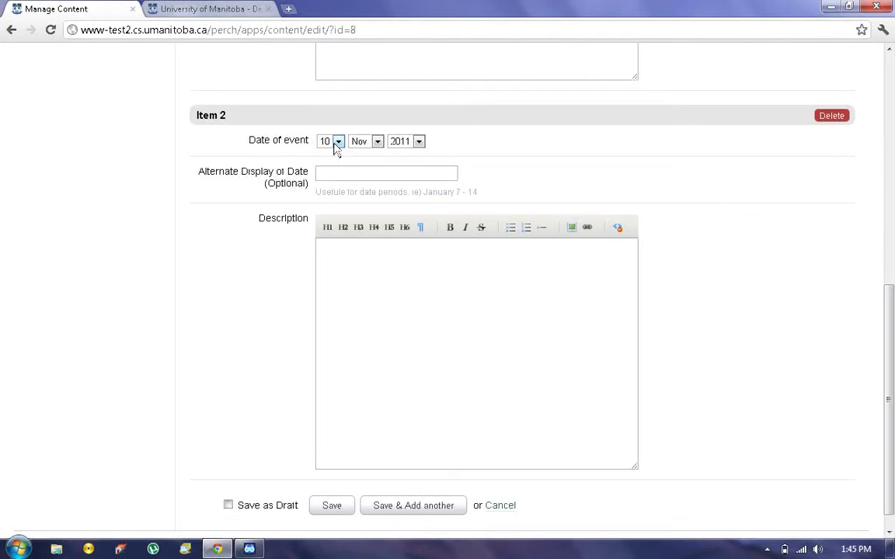
{"action": "scroll", "coordinate": [336, 147], "scroll_direction": "down", "scroll_amount": 1}
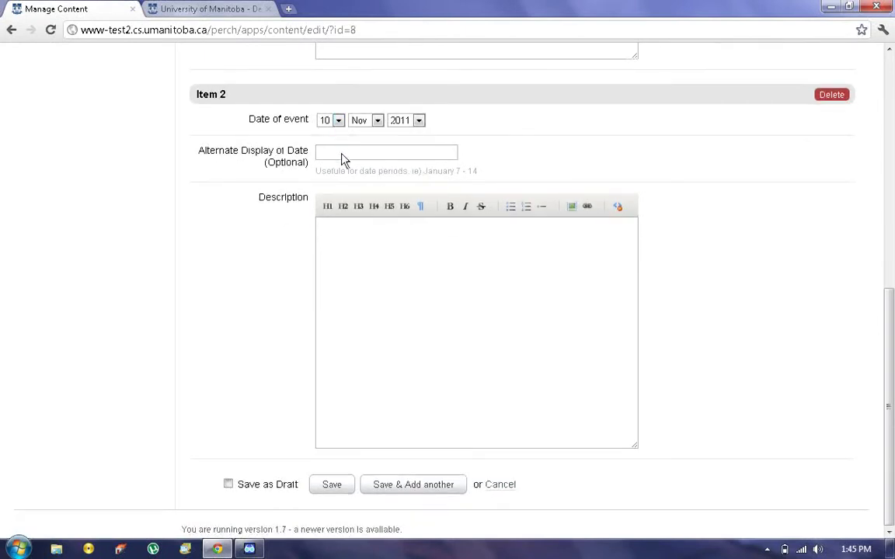
- Give the new 10 Nov 2011 item the description 'Info' and save it
{"action": "left_click", "coordinate": [344, 155]}
{"action": "left_click", "coordinate": [388, 289]}
{"action": "left_click", "coordinate": [327, 487]}
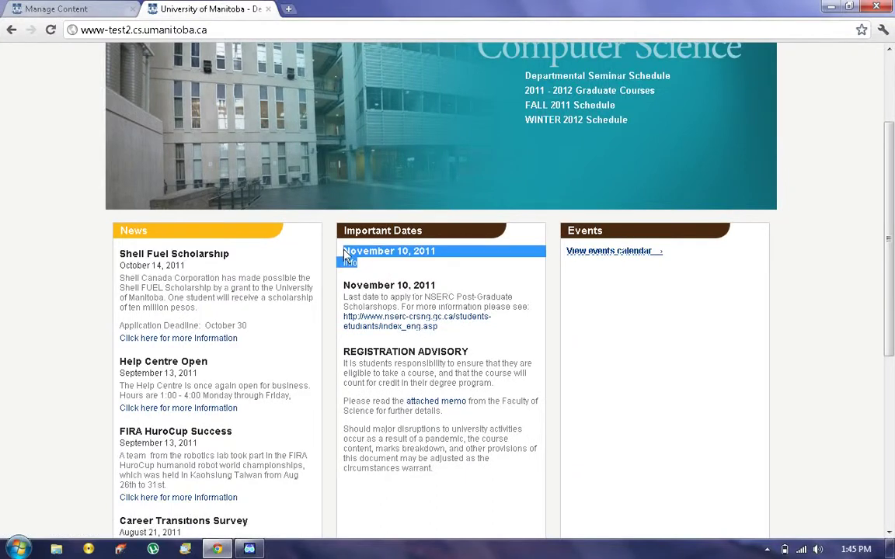
{"action": "left_click", "coordinate": [380, 270]}
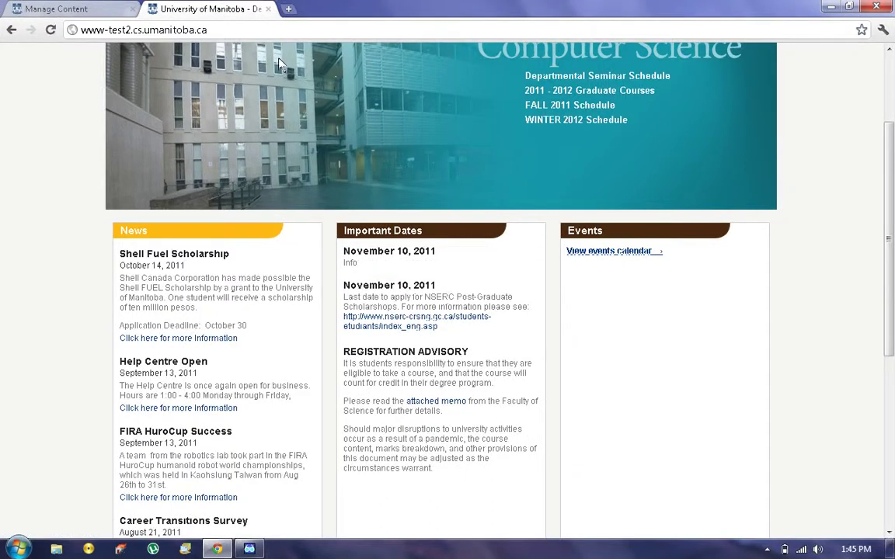
- Filter Content by Important Dates, open the Home region, and delete the test 'Info' date item
{"action": "left_click", "coordinate": [68, 8]}
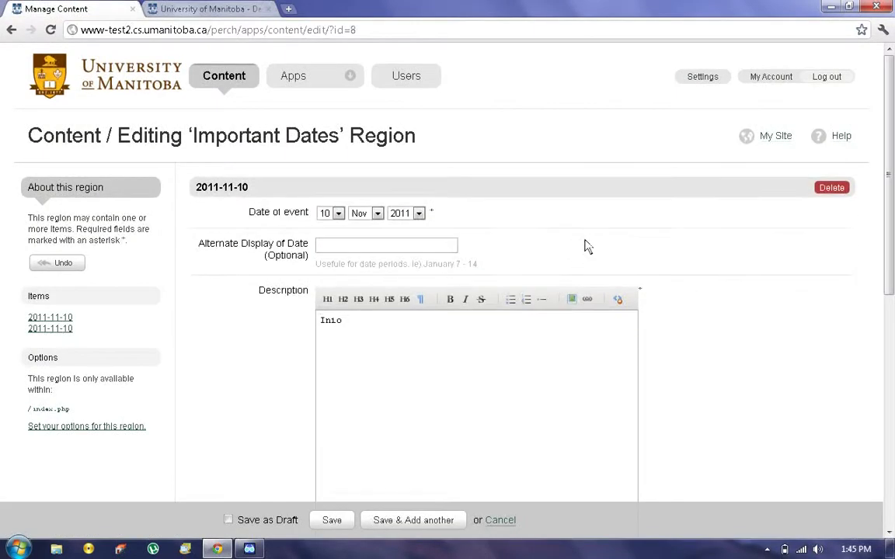
{"action": "left_click", "coordinate": [221, 80]}
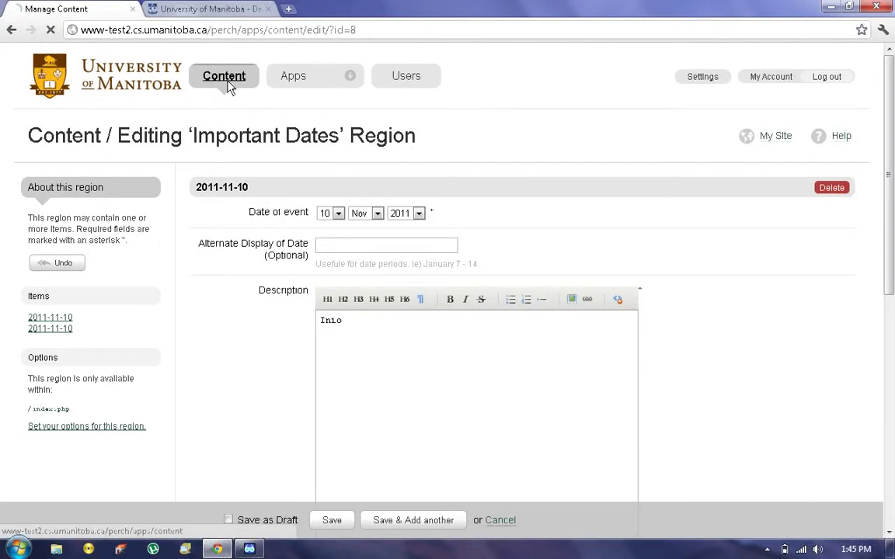
{"action": "scroll", "coordinate": [147, 264], "scroll_direction": "down", "scroll_amount": 4}
{"action": "scroll", "coordinate": [146, 262], "scroll_direction": "down", "scroll_amount": 4}
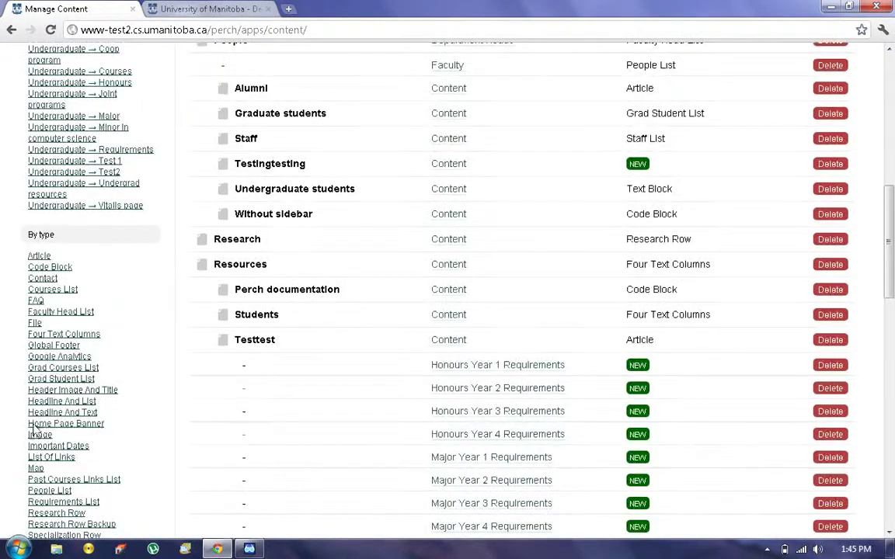
{"action": "left_click", "coordinate": [58, 446]}
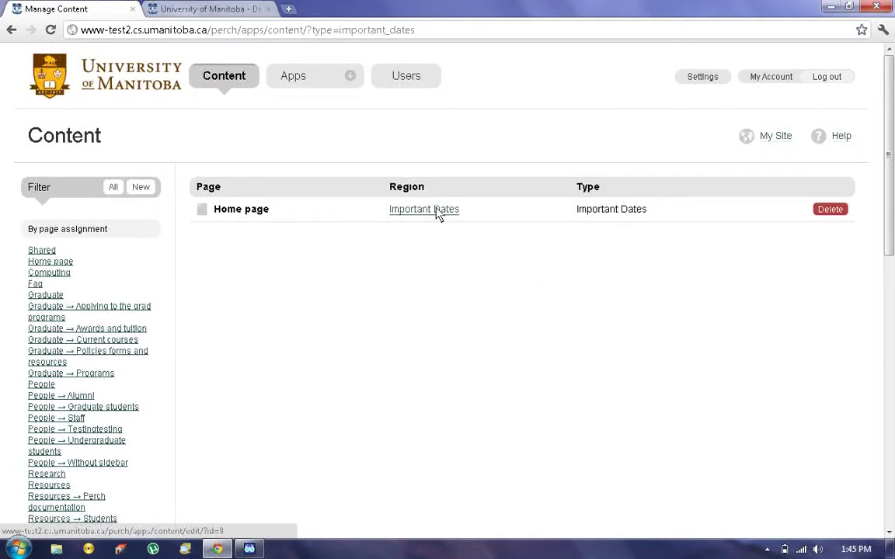
{"action": "left_click", "coordinate": [438, 212]}
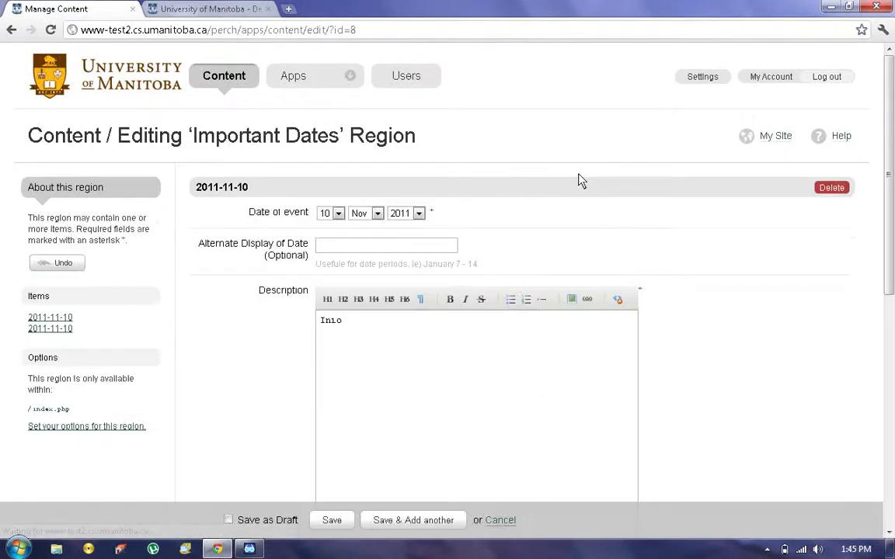
{"action": "scroll", "coordinate": [581, 173], "scroll_direction": "down", "scroll_amount": 6}
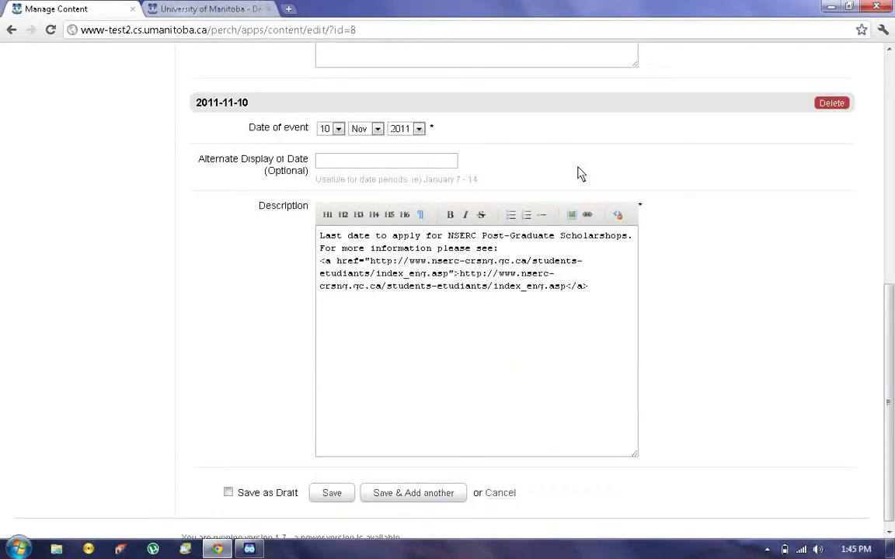
{"action": "scroll", "coordinate": [582, 172], "scroll_direction": "up", "scroll_amount": 4}
{"action": "scroll", "coordinate": [582, 173], "scroll_direction": "up", "scroll_amount": 2}
{"action": "left_click", "coordinate": [835, 138]}
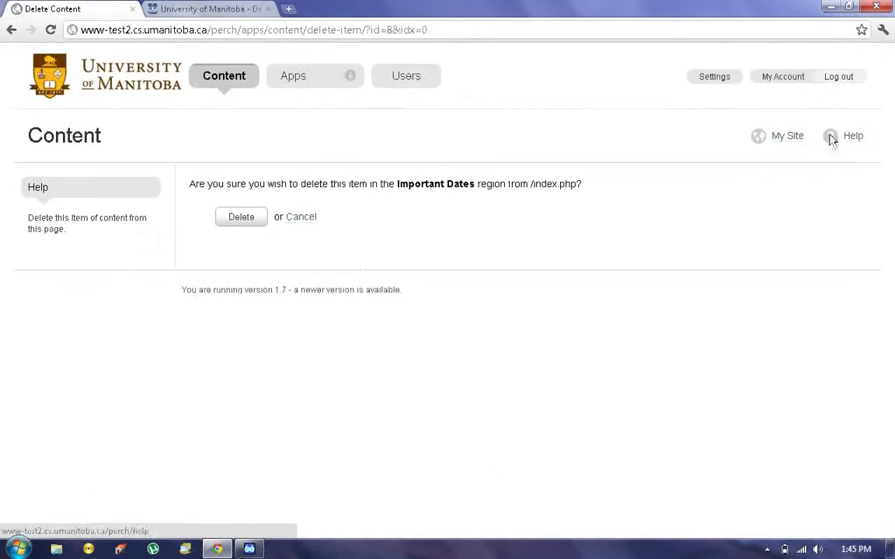
{"action": "left_click", "coordinate": [241, 219]}
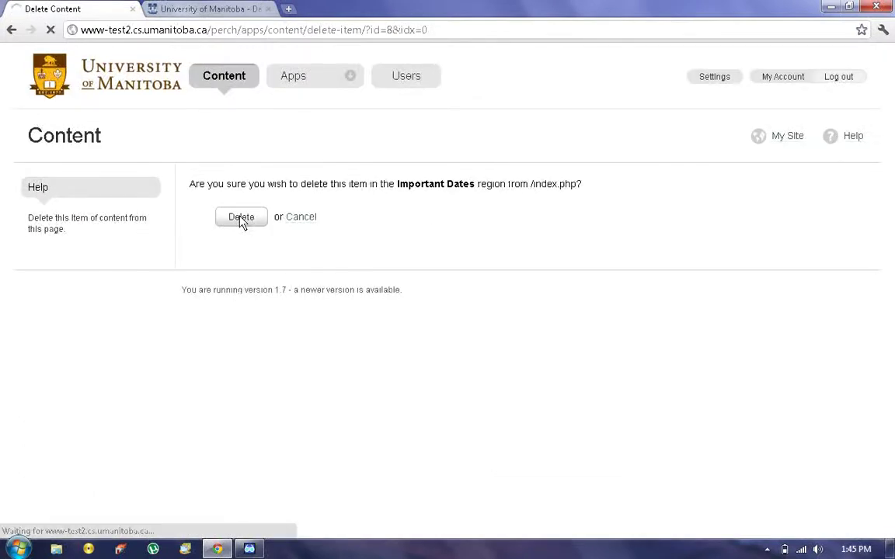
- Reload the live homepage and confirm Important Dates now starts with the NSERC scholarship entry
{"action": "left_click", "coordinate": [198, 10]}
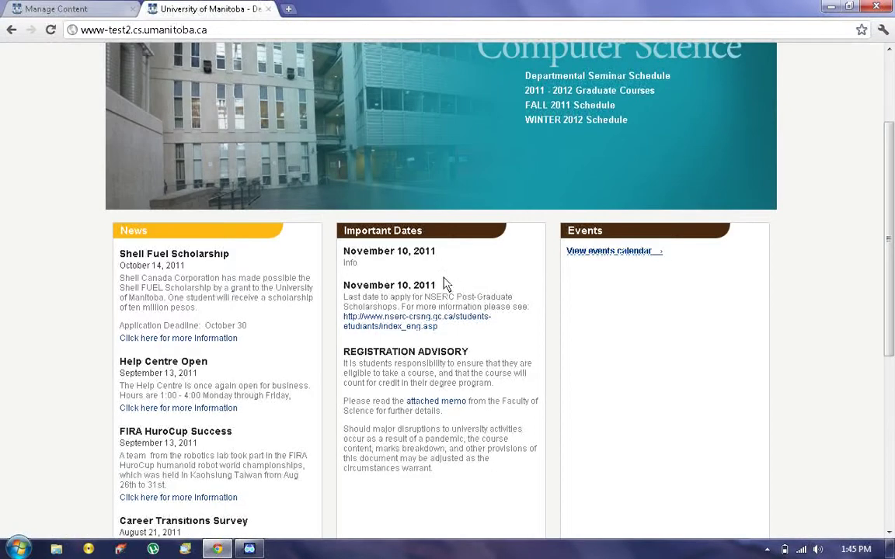
{"action": "key", "text": "F5"}
{"action": "scroll", "coordinate": [498, 296], "scroll_direction": "down", "scroll_amount": 3}
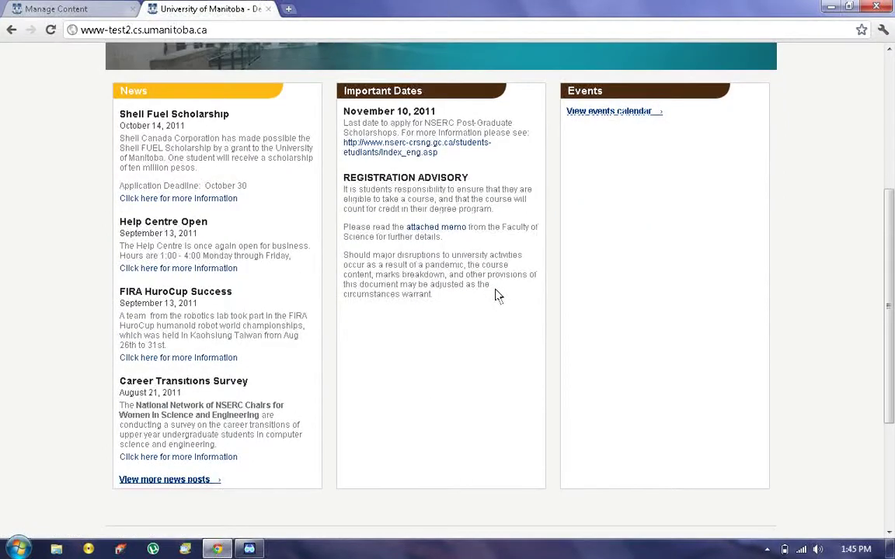
{"action": "scroll", "coordinate": [497, 296], "scroll_direction": "up", "scroll_amount": 6}
{"action": "scroll", "coordinate": [497, 296], "scroll_direction": "down", "scroll_amount": 3}
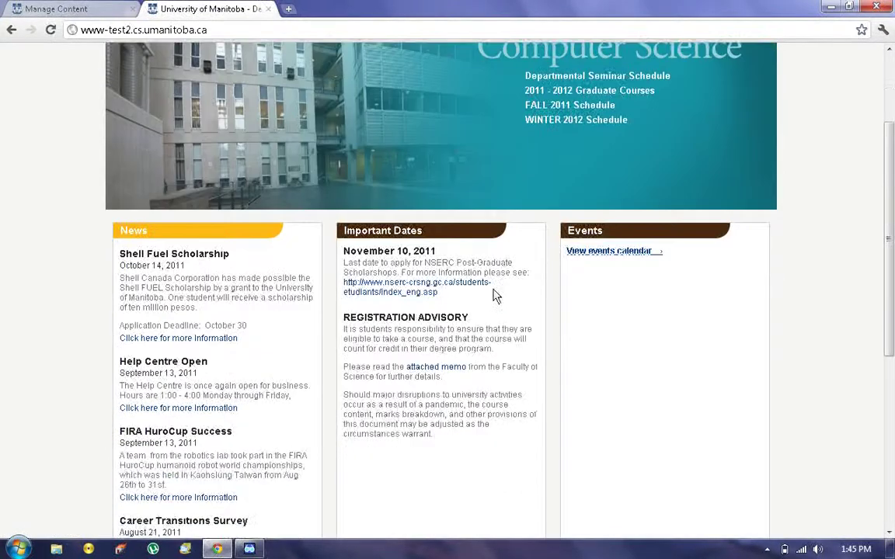